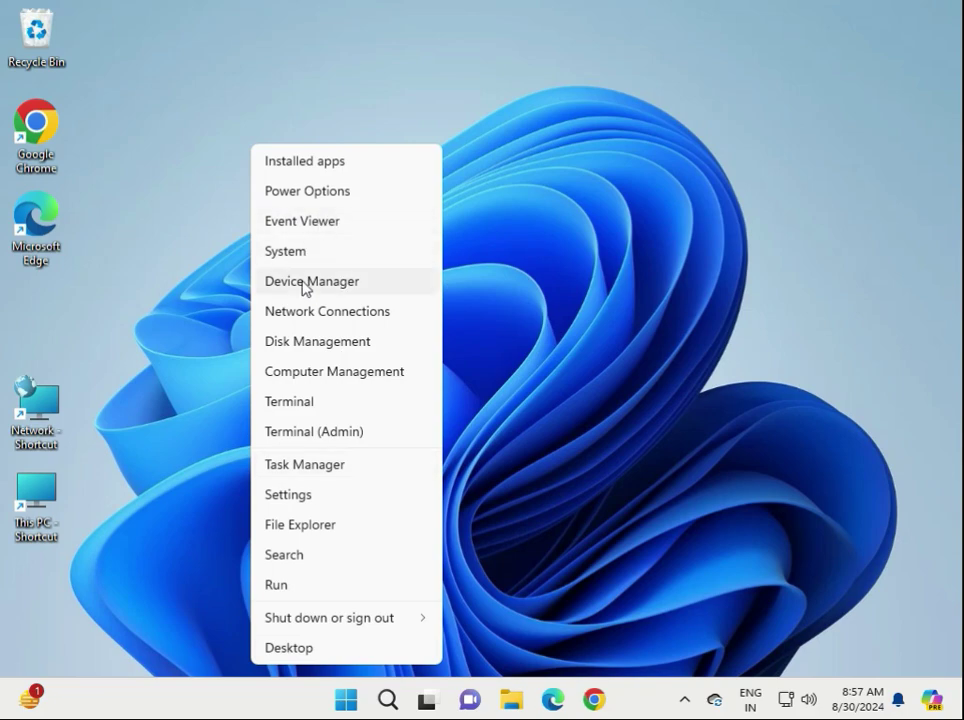
# Open Device Manager and run an automatic driver search for the Microsoft Basic Display Adapter.
pyautogui.click(303, 283)
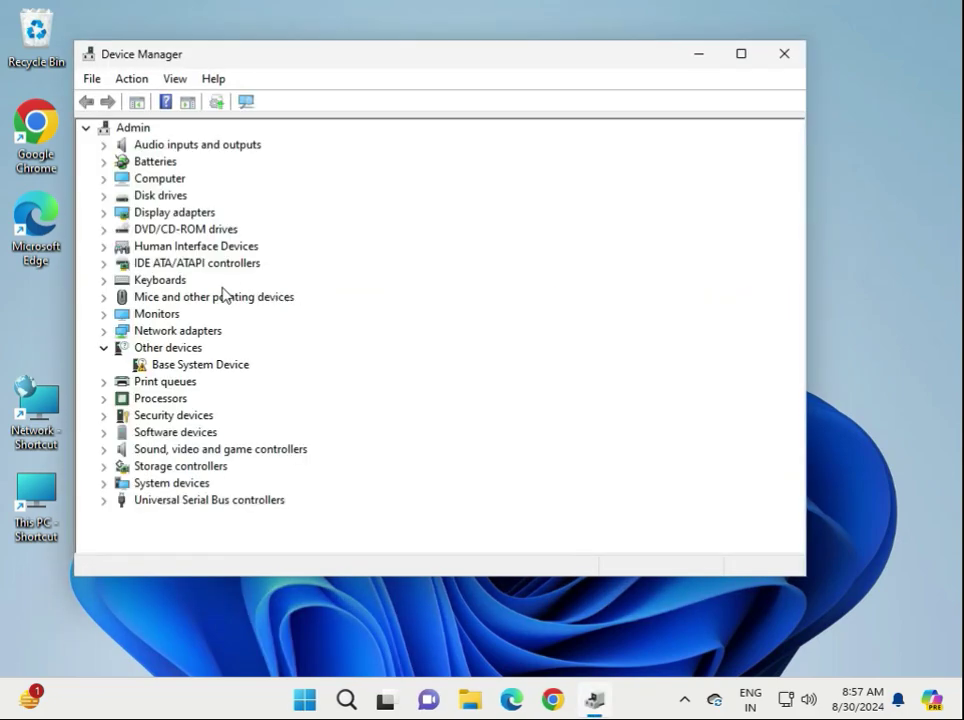
pyautogui.click(103, 213)
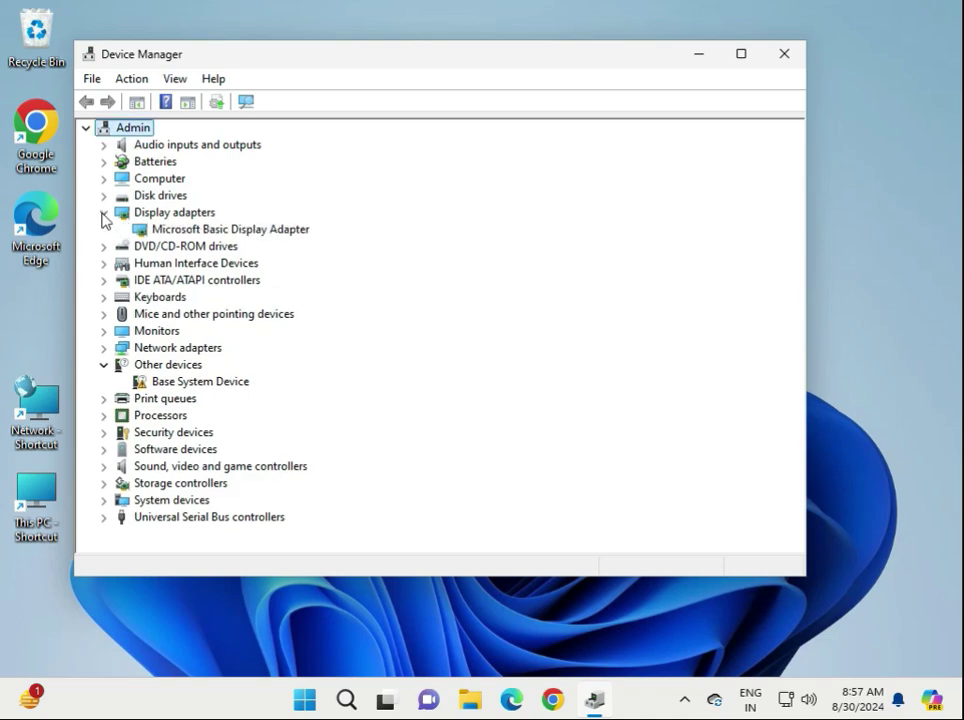
pyautogui.click(197, 229)
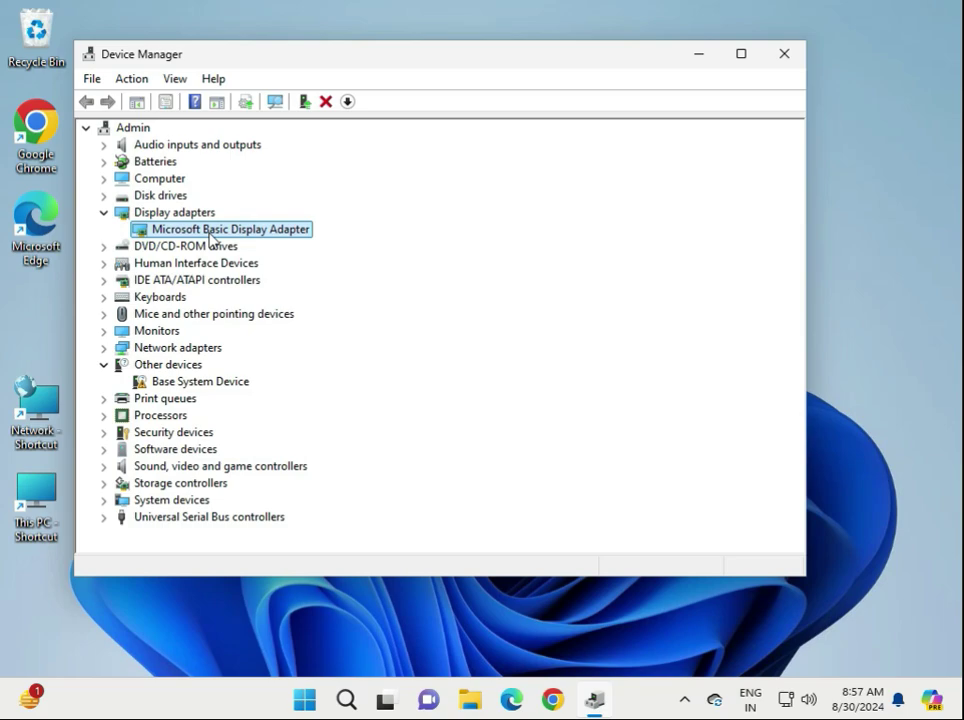
pyautogui.rightClick(209, 236)
pyautogui.click(255, 246)
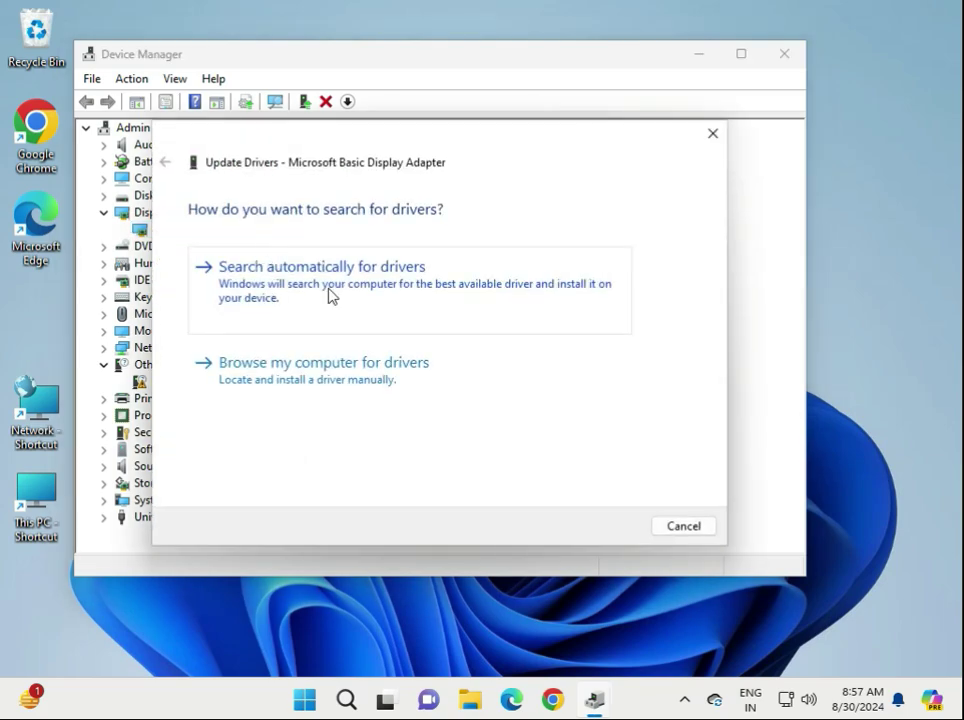
pyautogui.click(330, 295)
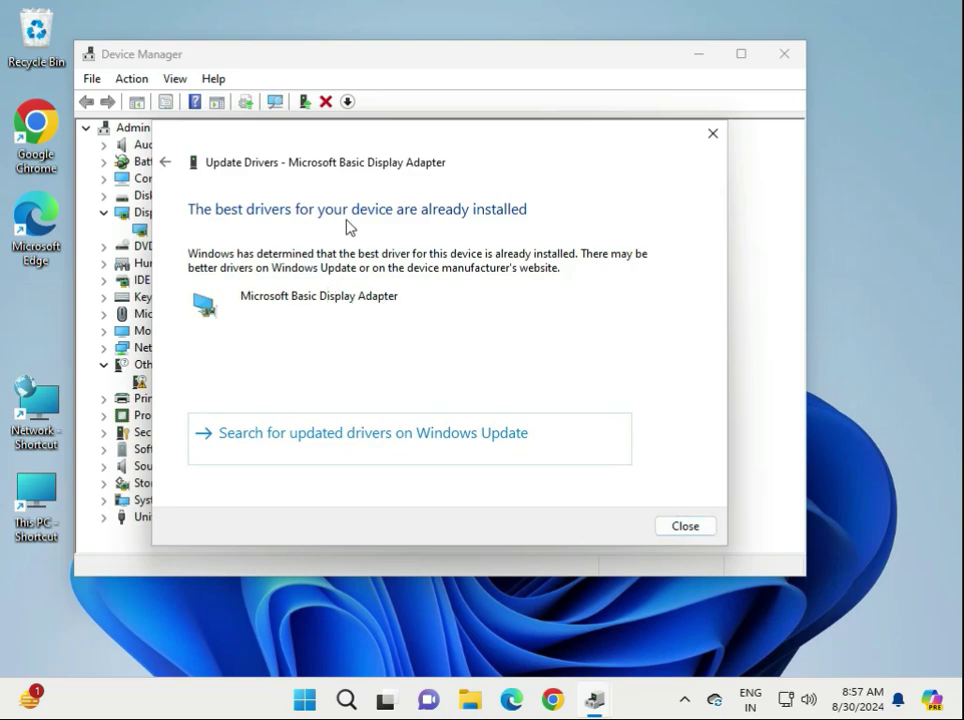
pyautogui.click(712, 136)
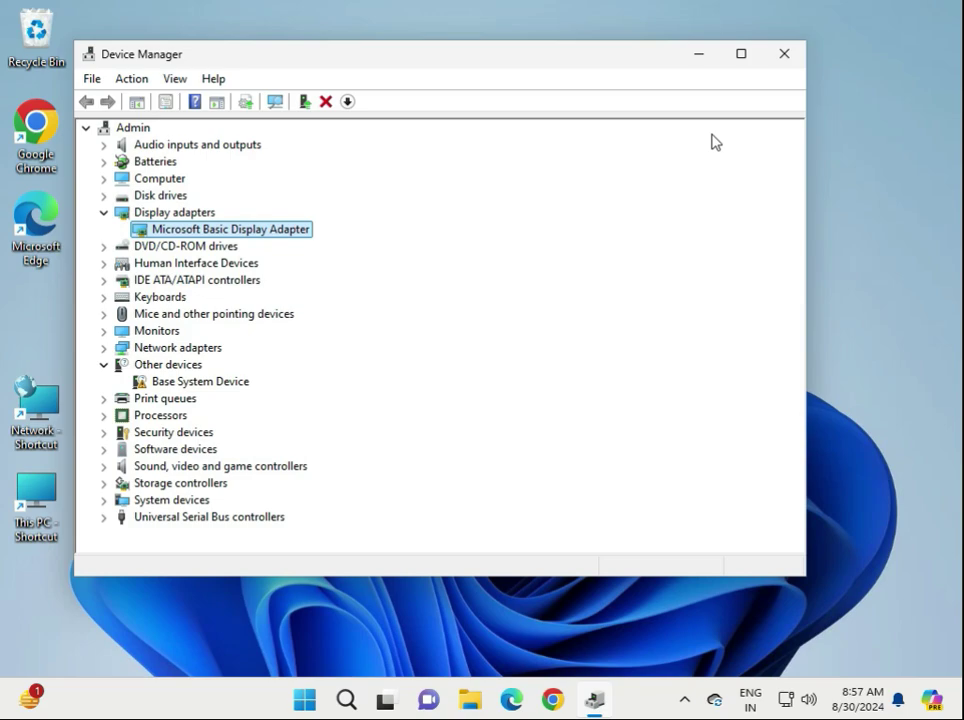
# Run an automatic driver search for the Generic Monitor under Monitors, and close Device Manager.
pyautogui.click(103, 331)
pyautogui.click(150, 333)
pyautogui.click(163, 349)
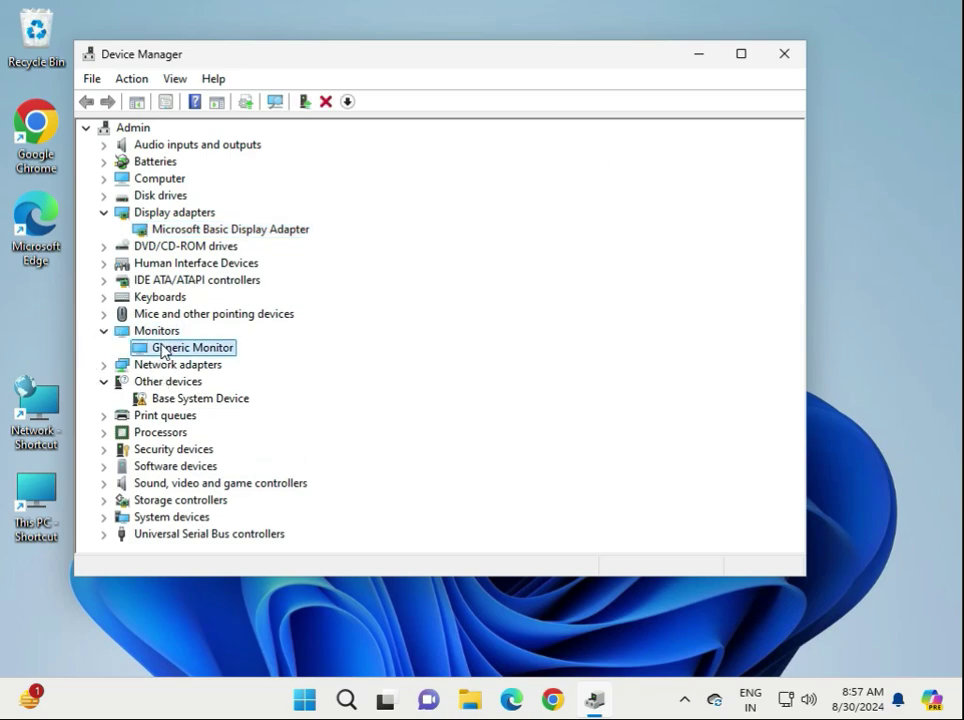
pyautogui.rightClick(163, 349)
pyautogui.click(205, 357)
pyautogui.click(481, 310)
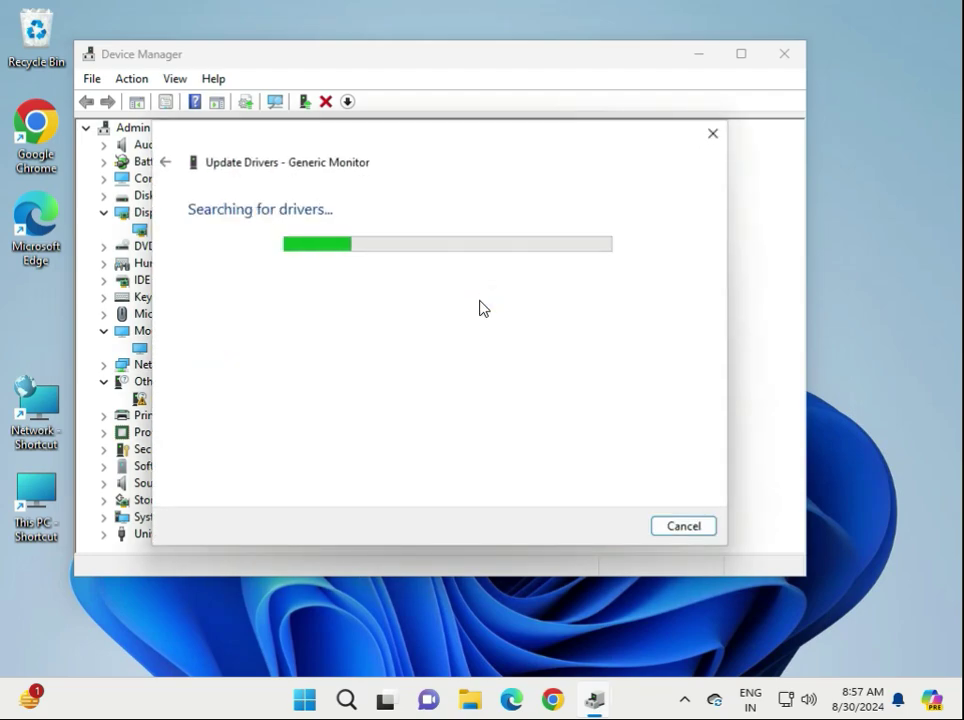
pyautogui.click(713, 133)
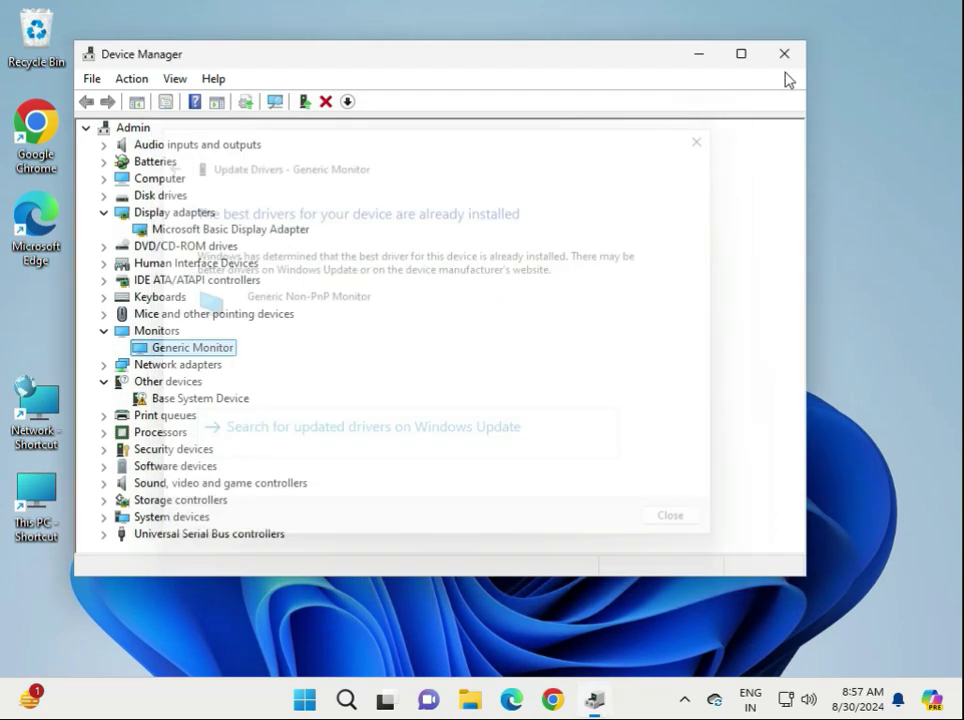
pyautogui.click(788, 58)
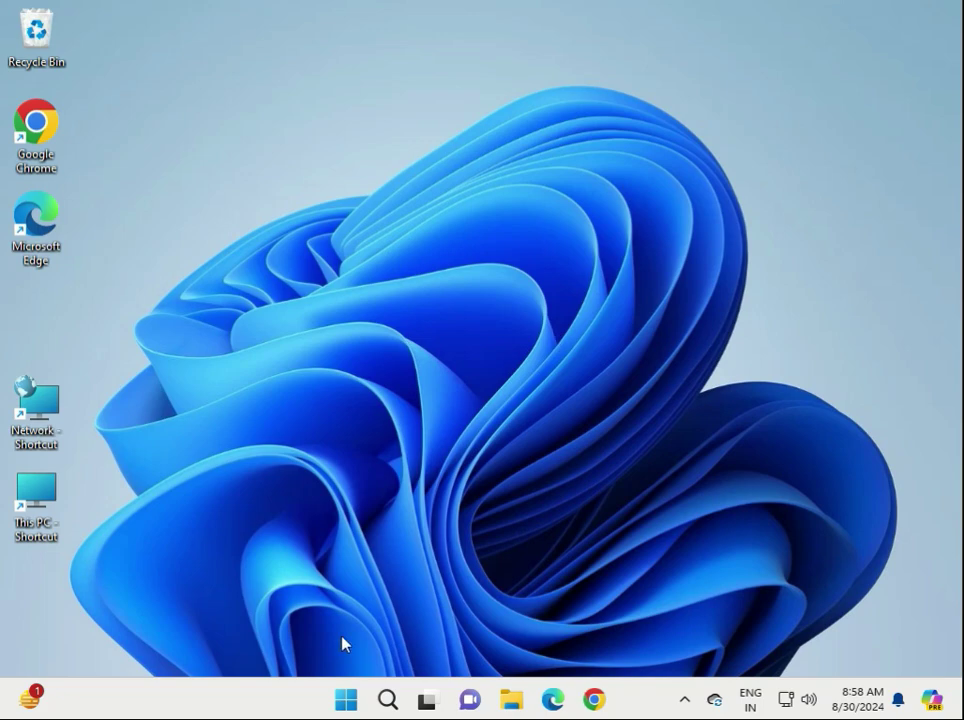
# Open the system's Display settings and view the online help on changing screen orientation, closing the browser when done.
pyautogui.click(347, 700)
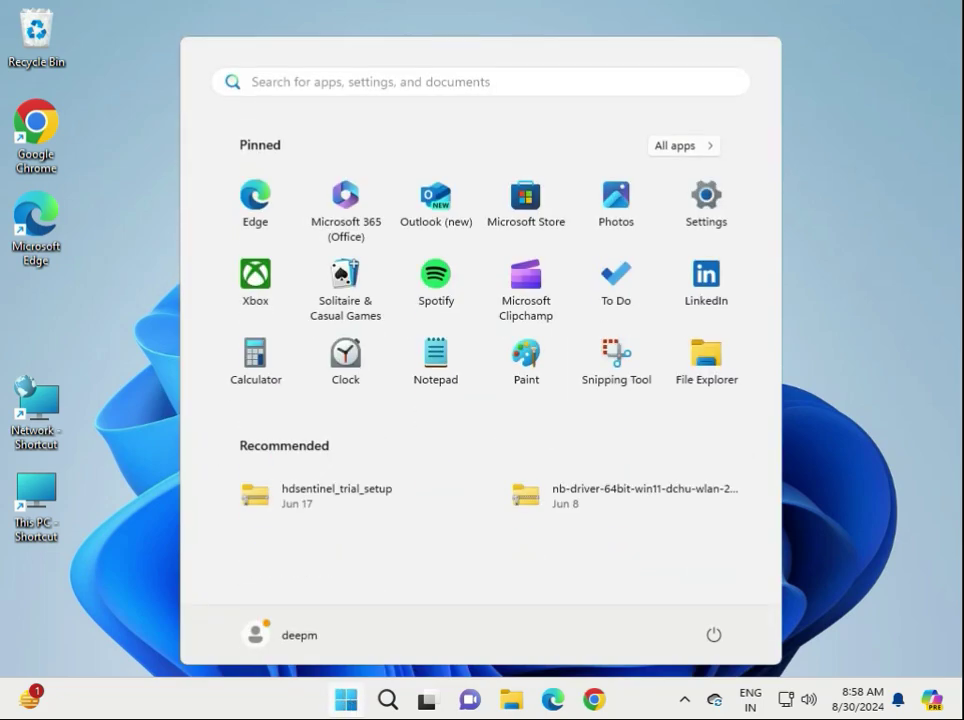
pyautogui.click(710, 206)
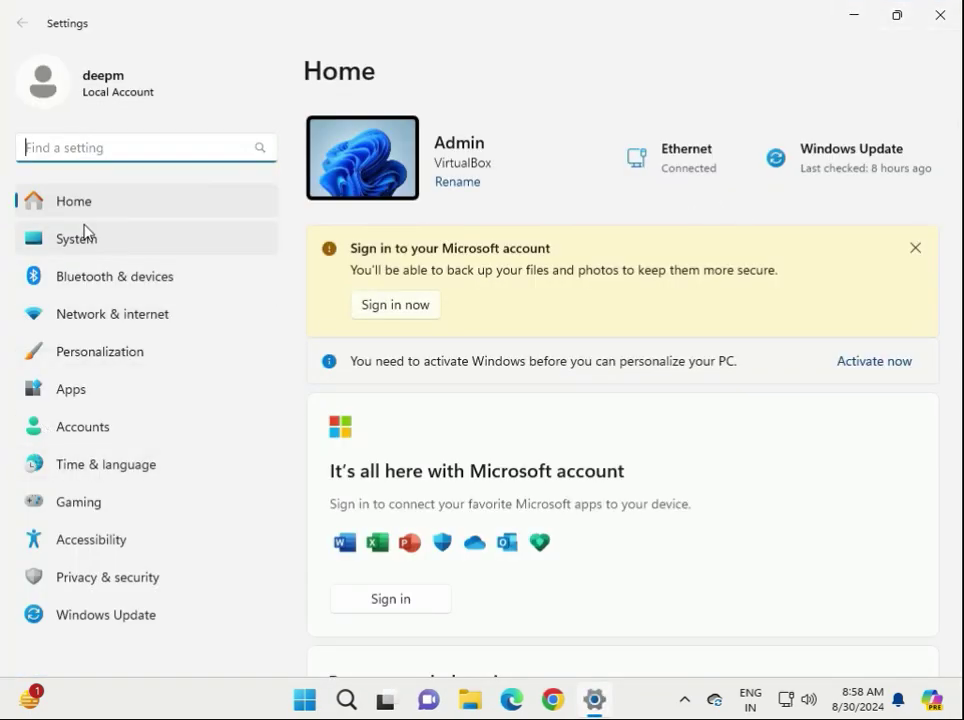
pyautogui.click(86, 240)
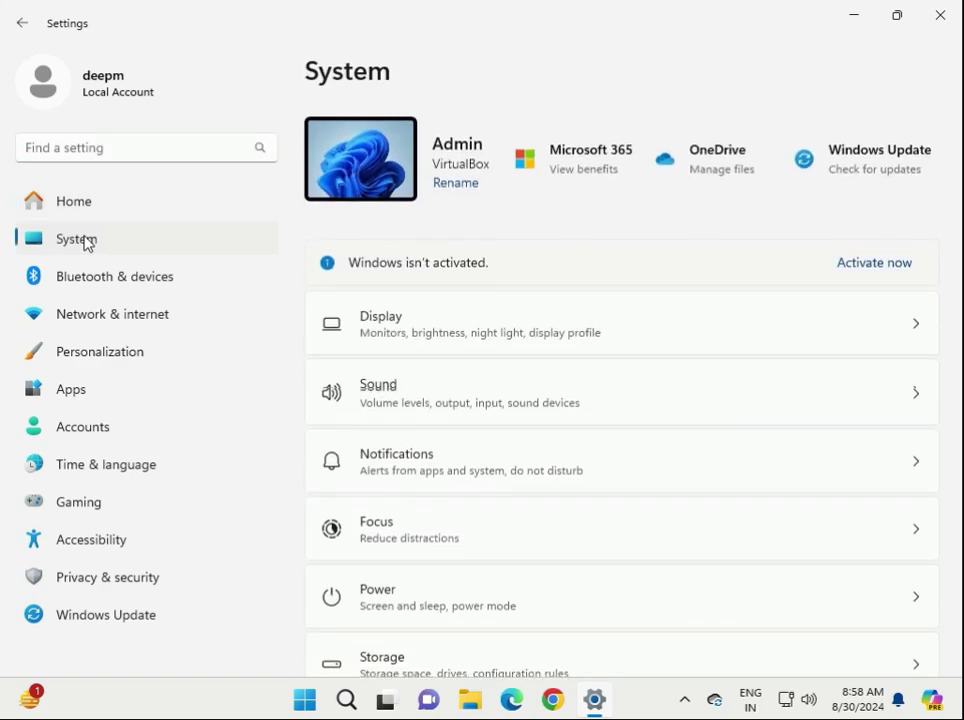
pyautogui.click(422, 316)
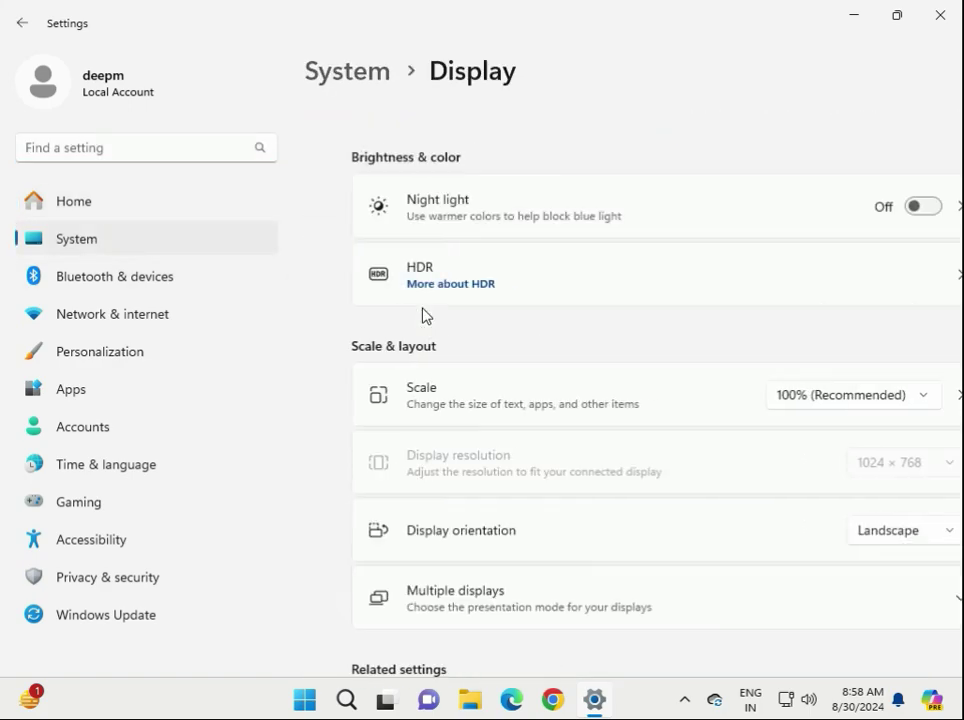
pyautogui.scroll(-5, 527, 391)
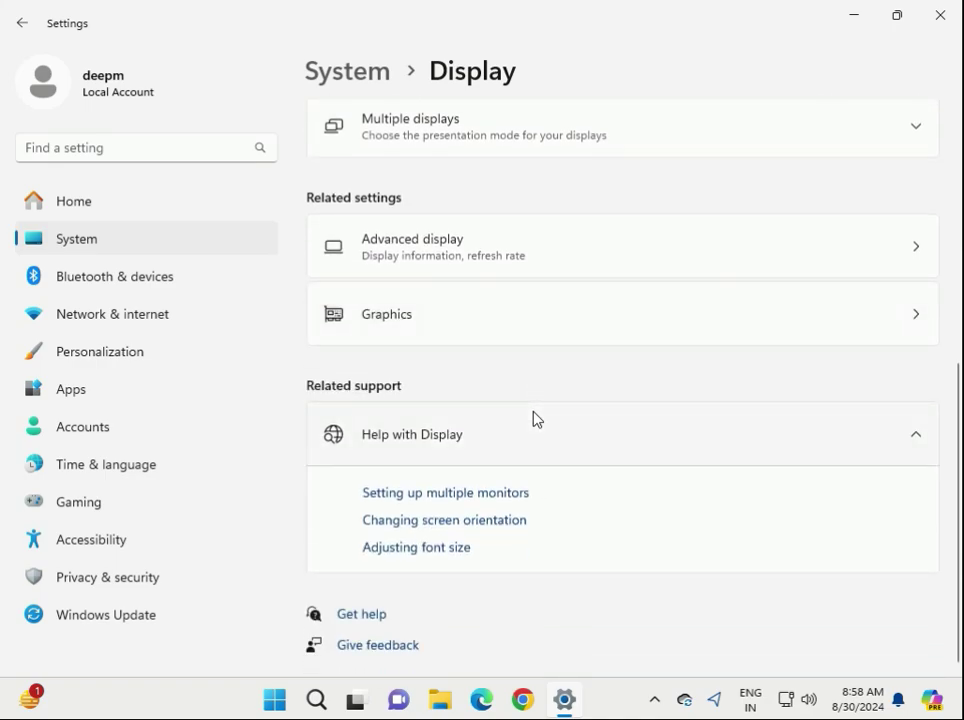
pyautogui.click(475, 522)
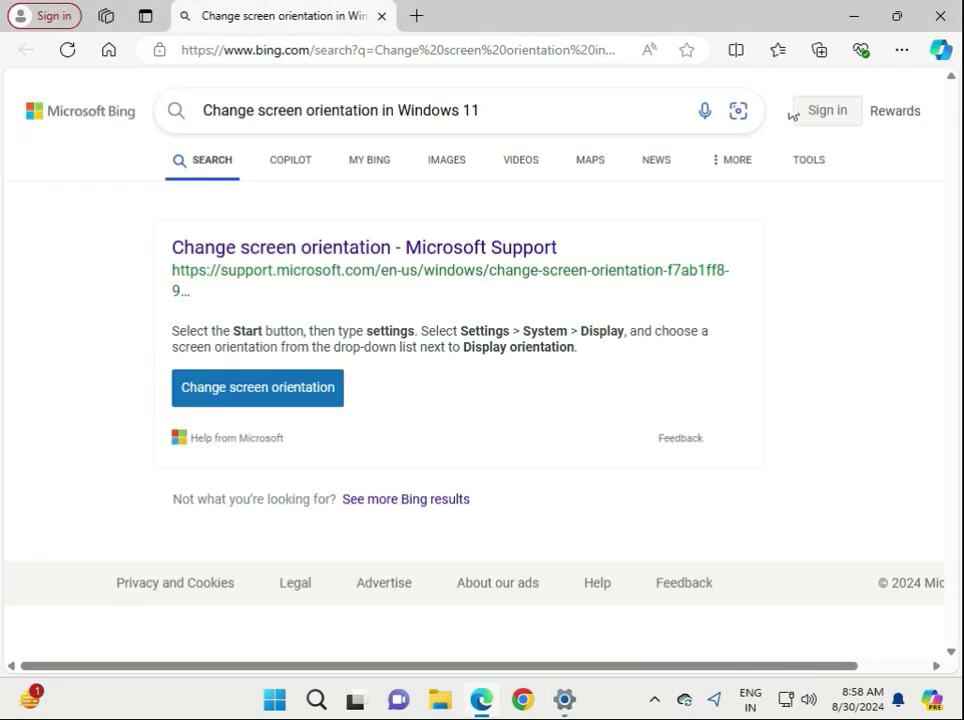
pyautogui.click(944, 22)
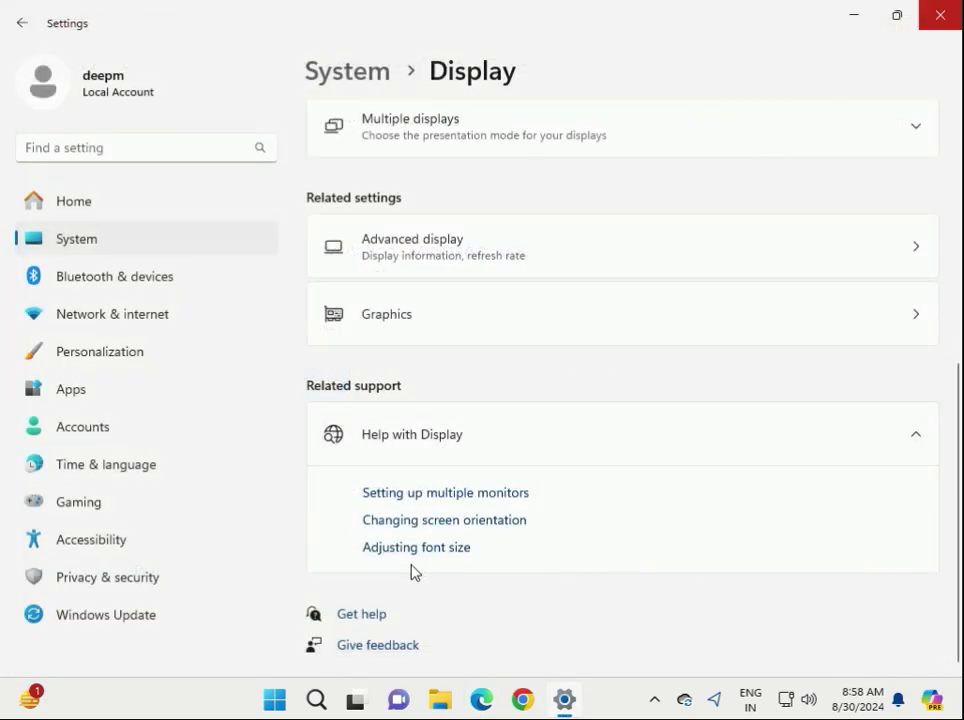
# View the Advanced display information for Display 1 and return to the Display settings.
pyautogui.scroll(2, 416, 510)
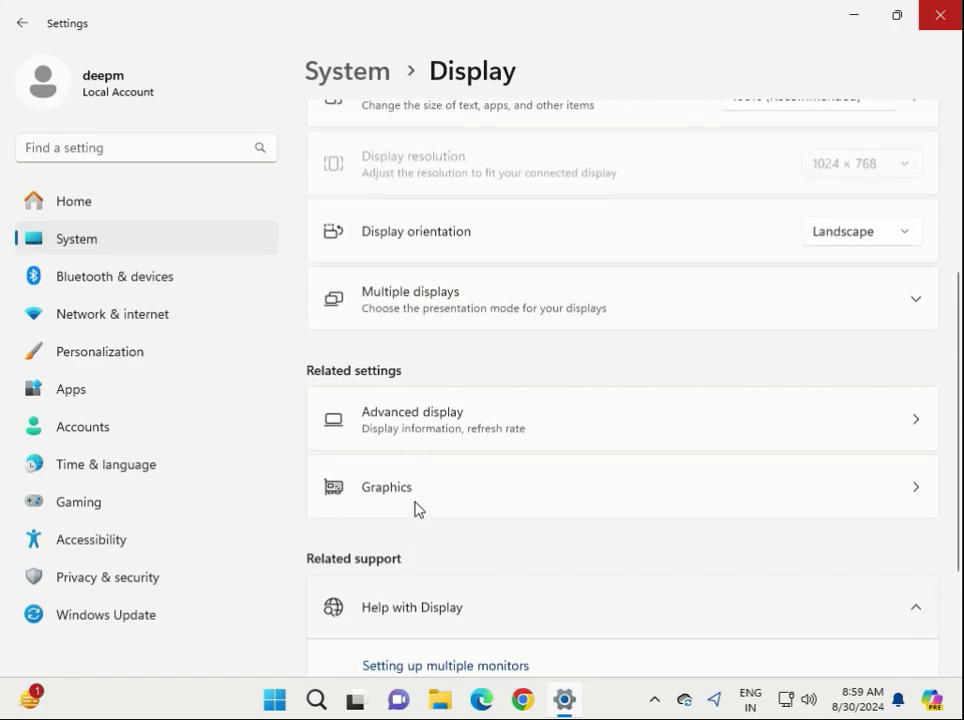
pyautogui.click(493, 432)
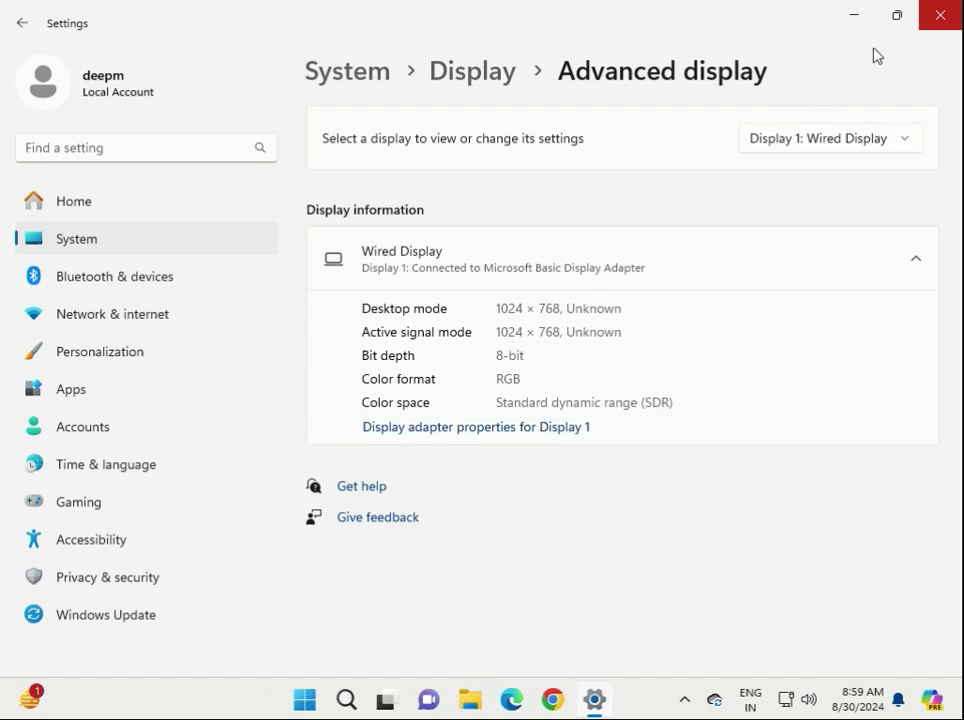
pyautogui.click(470, 68)
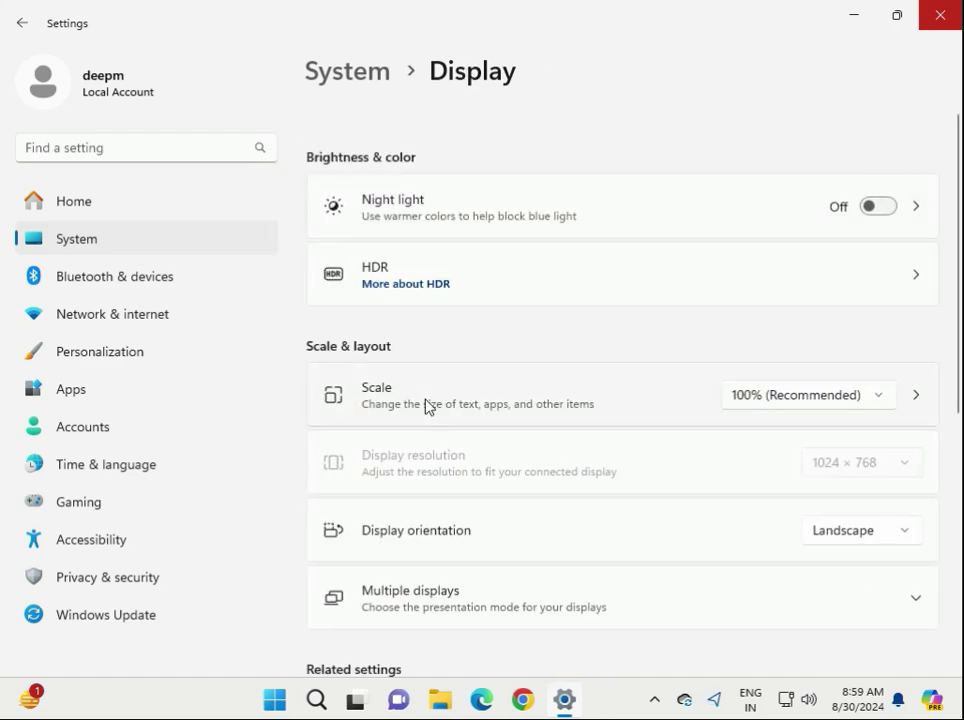
# Look through the scale, layout and related display options, view the Graphics settings, and close Settings.
pyautogui.scroll(-1, 425, 405)
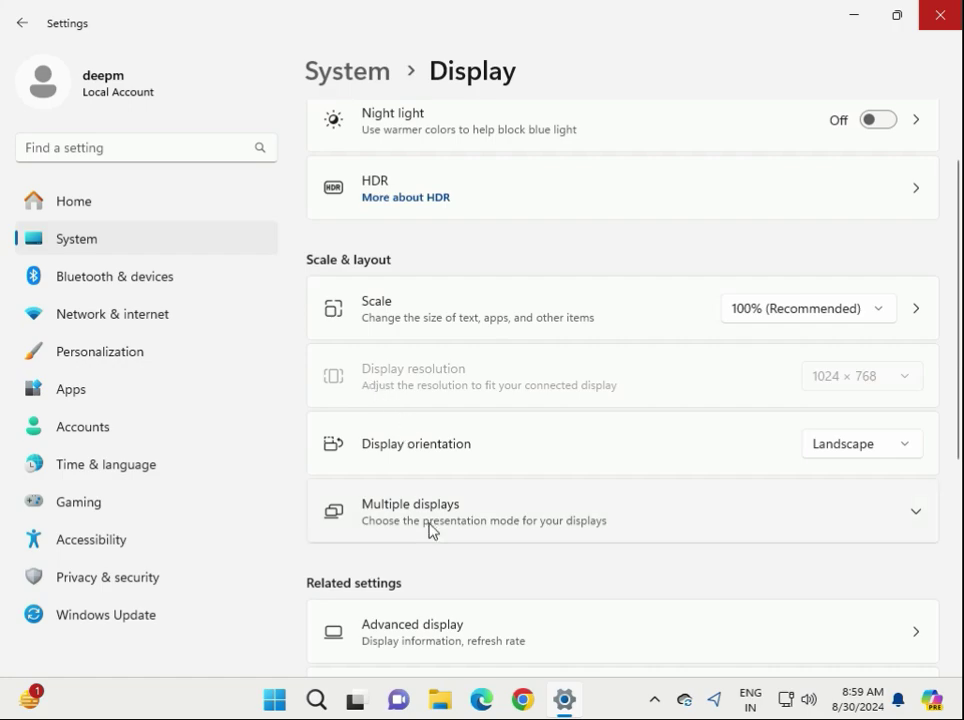
pyautogui.scroll(-1, 438, 530)
pyautogui.scroll(-2, 440, 530)
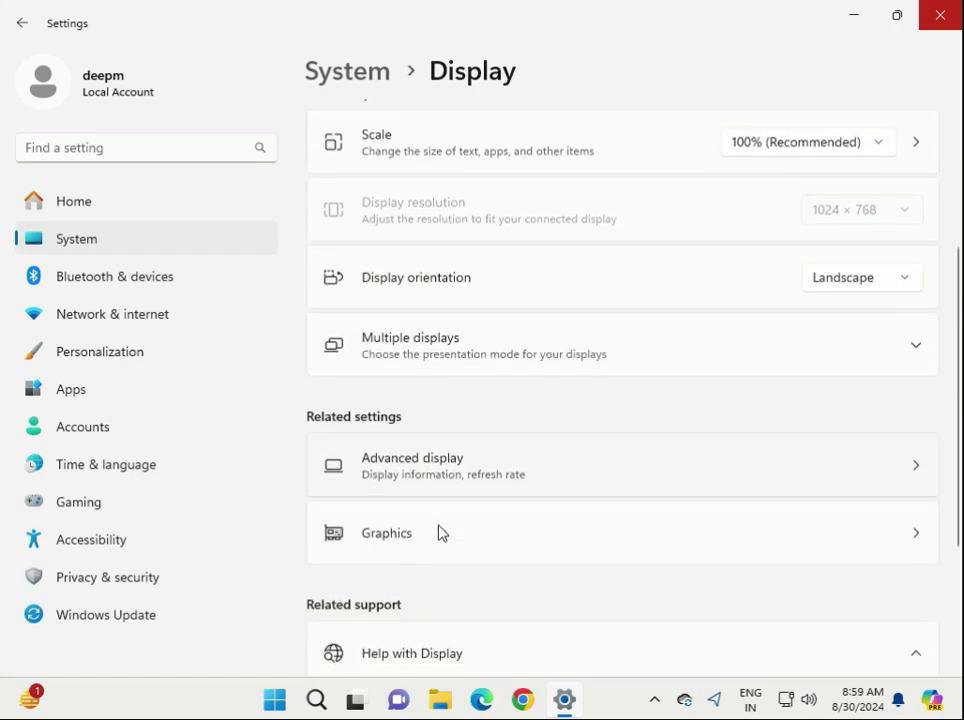
pyautogui.click(439, 531)
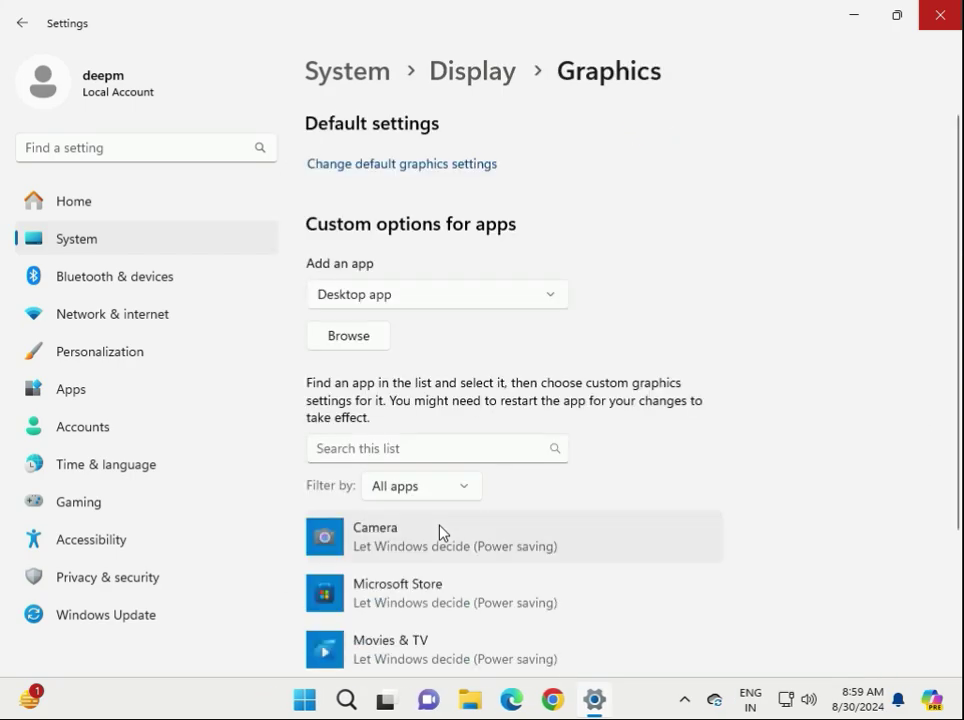
pyautogui.click(935, 18)
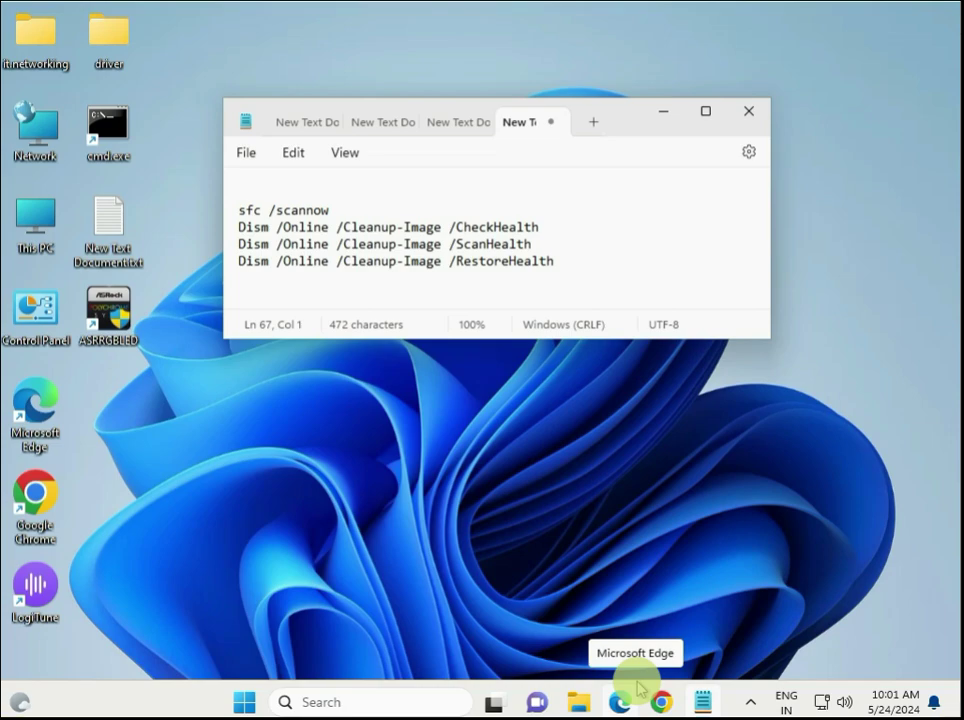
# Find Command Prompt by searching for cmd and run it as administrator, allowing it to make changes.
pyautogui.click(244, 702)
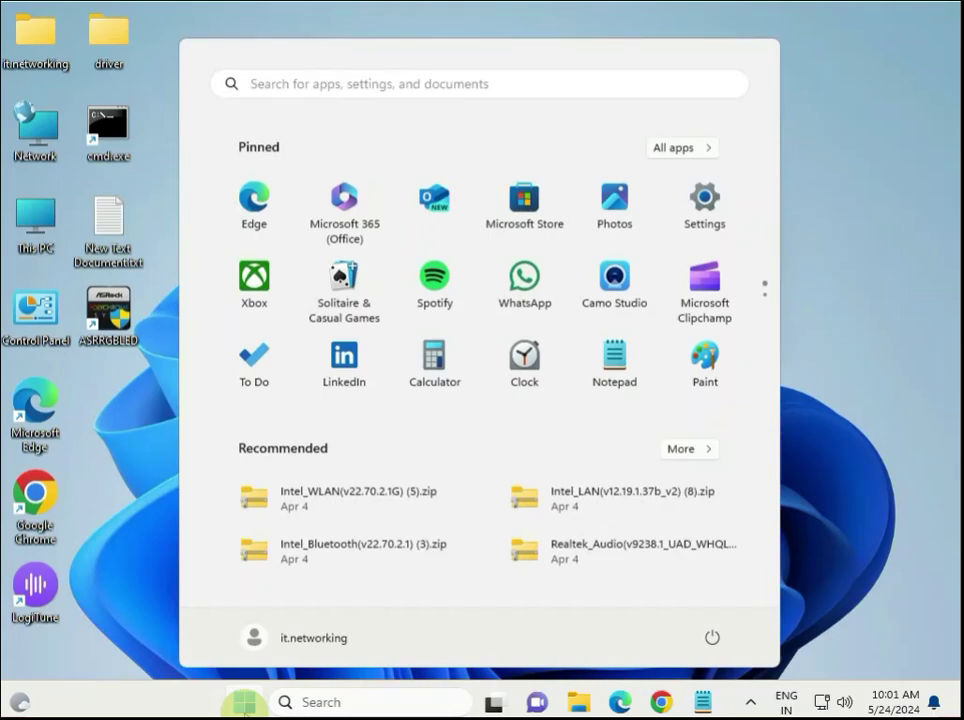
pyautogui.write('cmd')
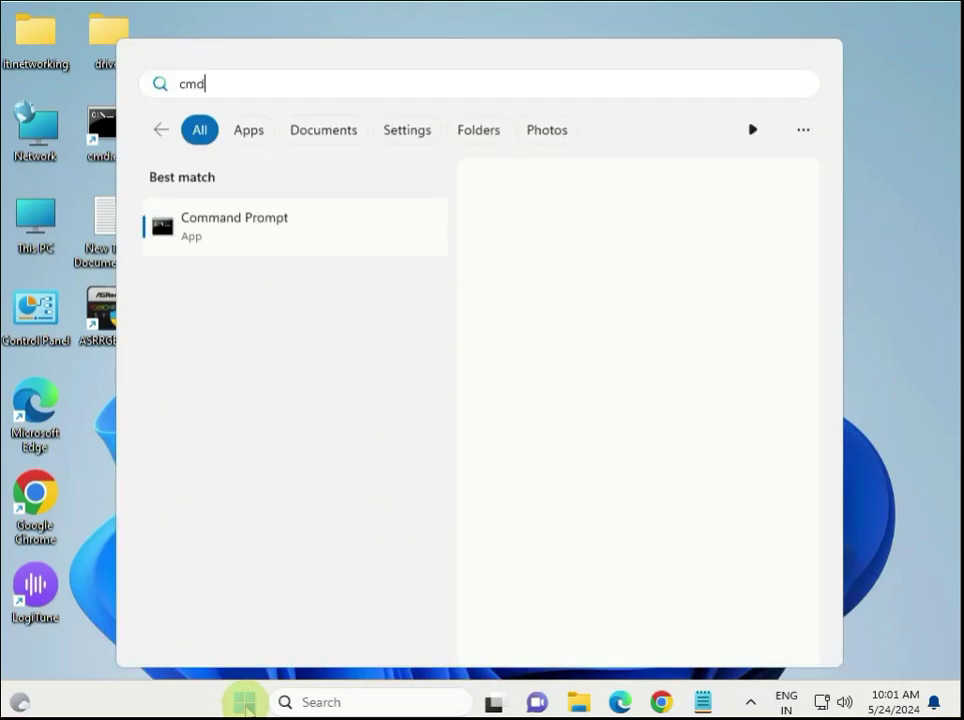
pyautogui.rightClick(249, 240)
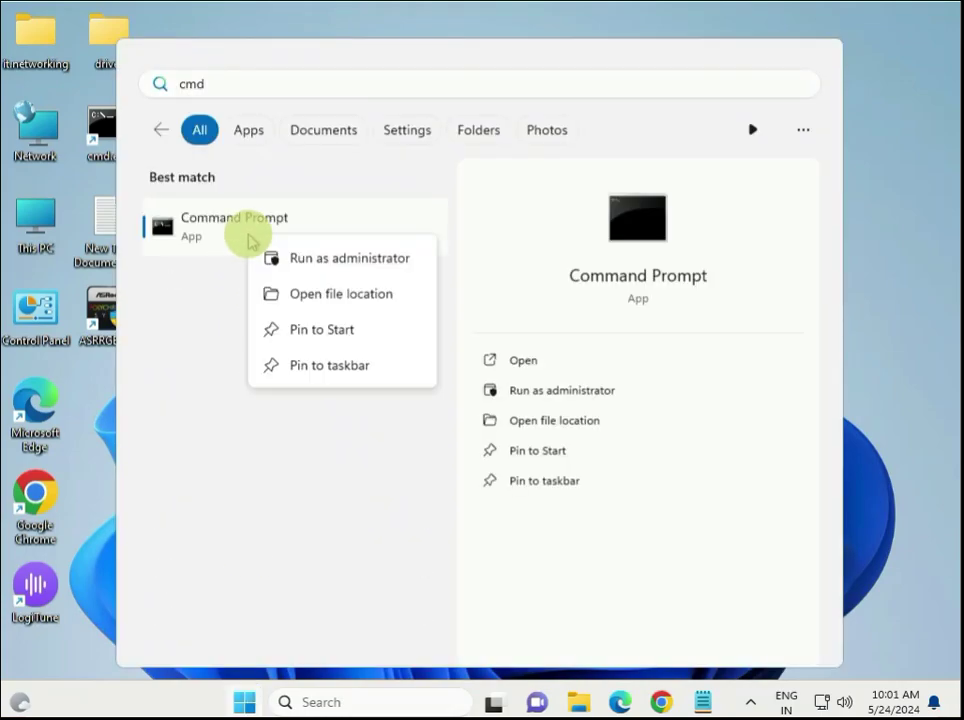
pyautogui.click(354, 262)
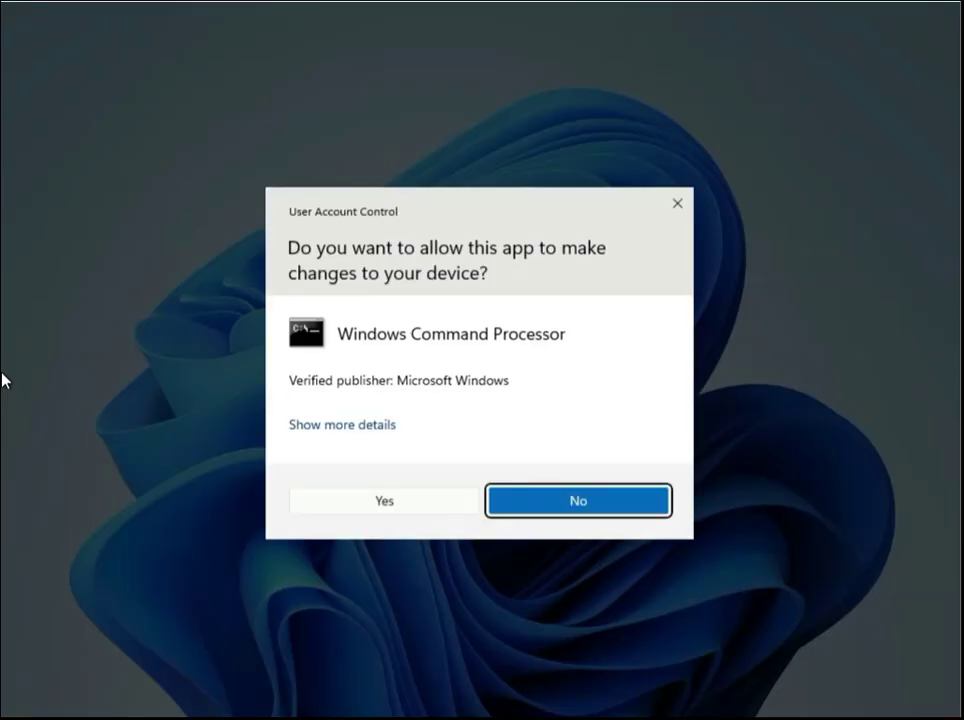
pyautogui.click(366, 509)
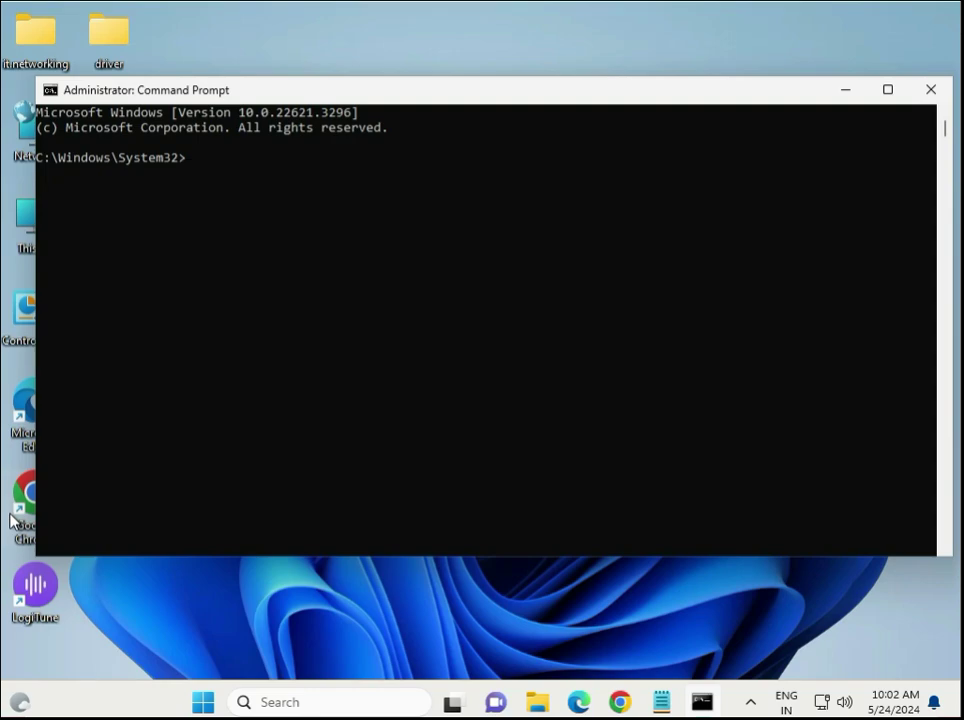
# Minimize Command Prompt and copy the sfc /scannow command from the Notepad text.
pyautogui.click(455, 640)
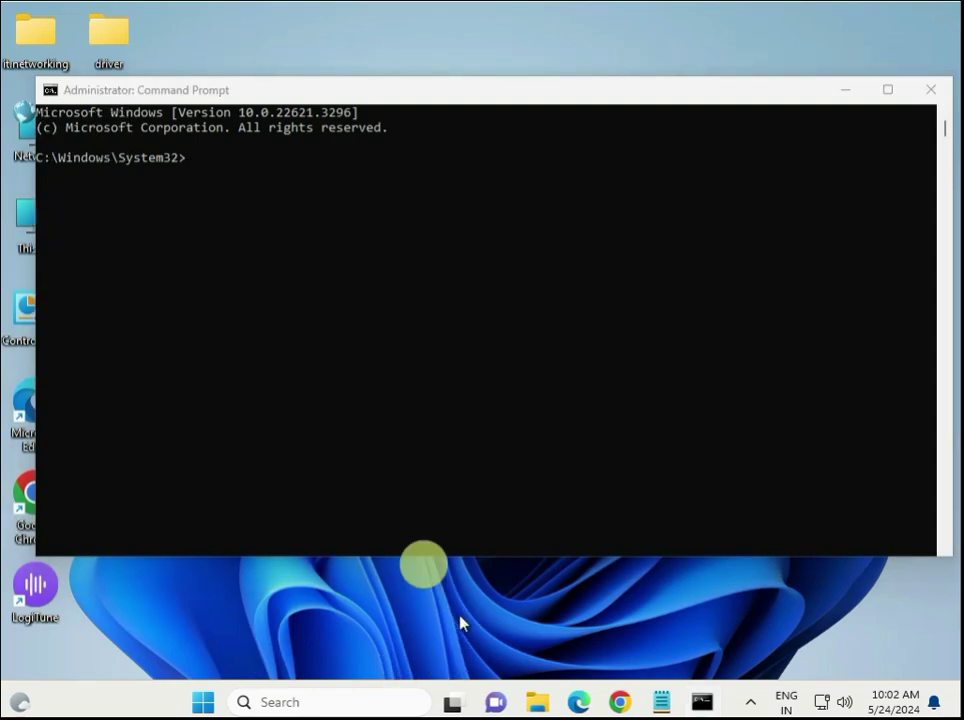
pyautogui.click(848, 91)
pyautogui.moveTo(585, 265); pyautogui.dragTo(230, 212)
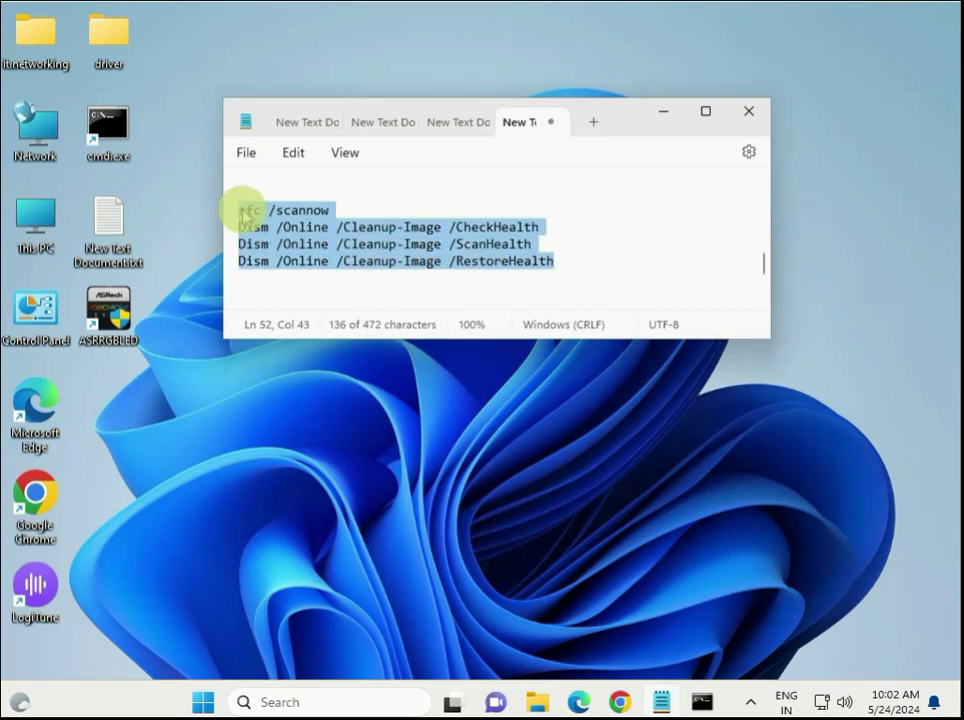
pyautogui.click(240, 210)
pyautogui.moveTo(338, 213); pyautogui.dragTo(228, 216)
pyautogui.press('cmd+c')
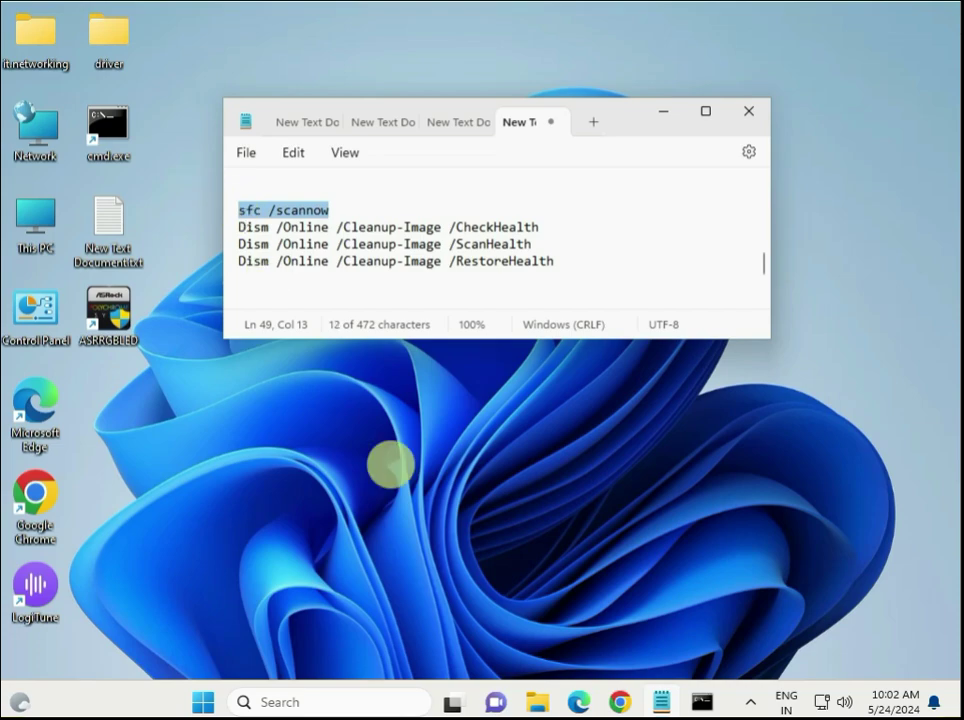
# Paste sfc /scannow into the administrator Command Prompt and run the system file scan.
pyautogui.click(701, 700)
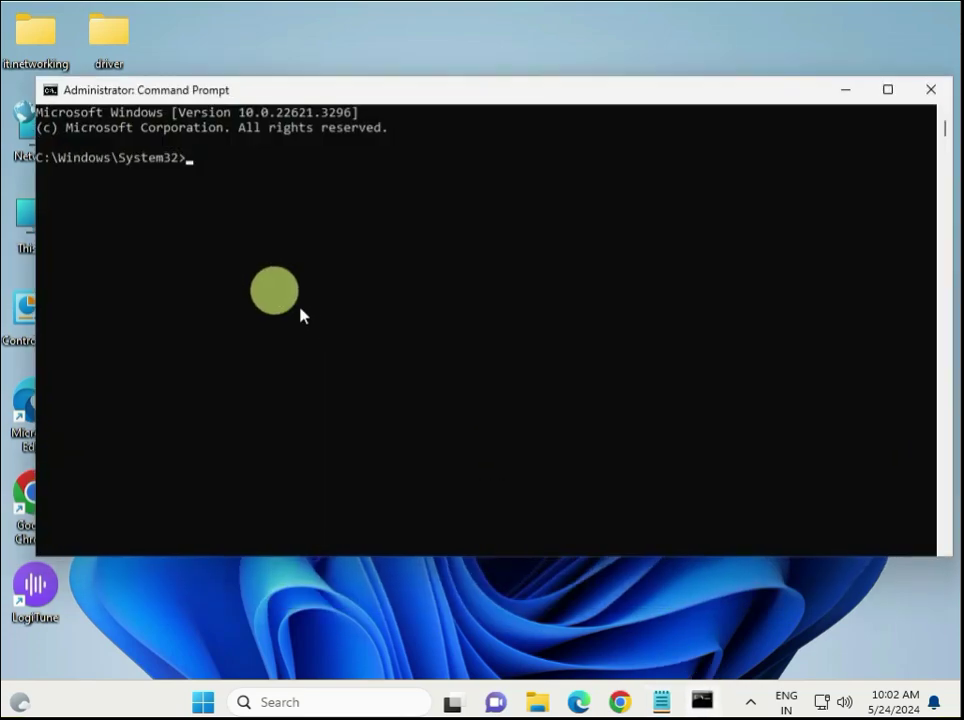
pyautogui.rightClick(190, 168)
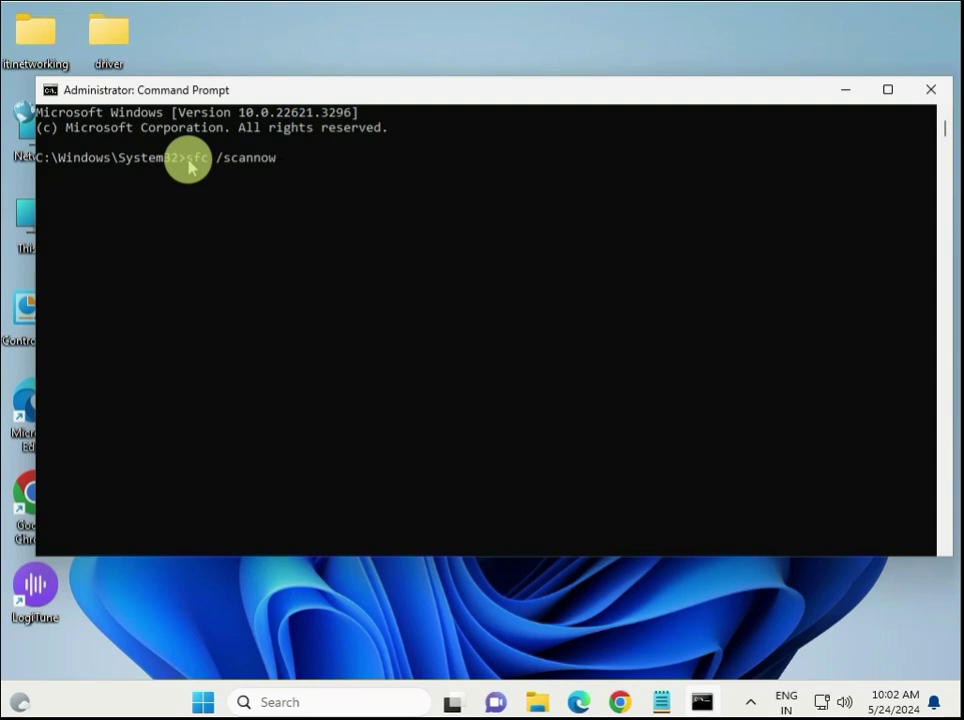
pyautogui.press('Return')
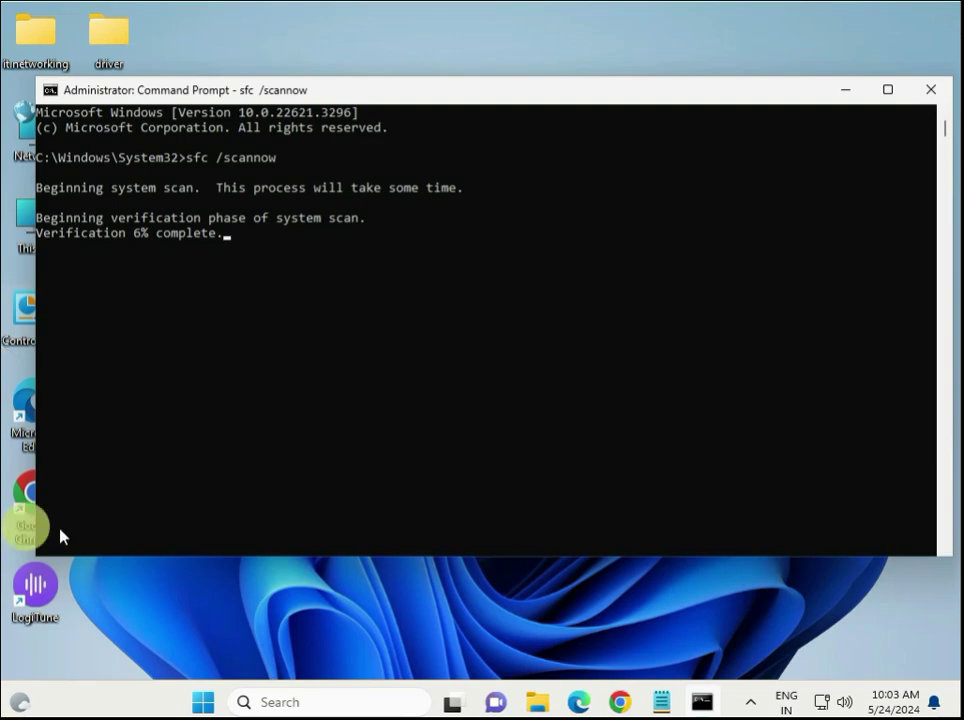
# Copy Dism /Online /Cleanup-Image /CheckHealth from the Notepad text and run it in the administrator Command Prompt.
pyautogui.click(661, 700)
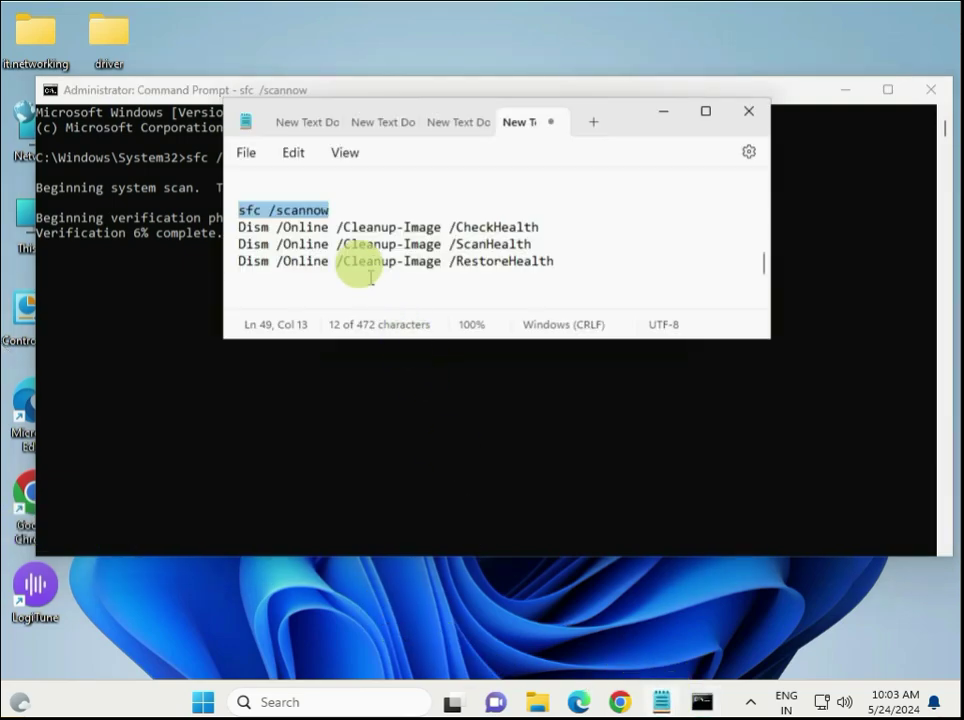
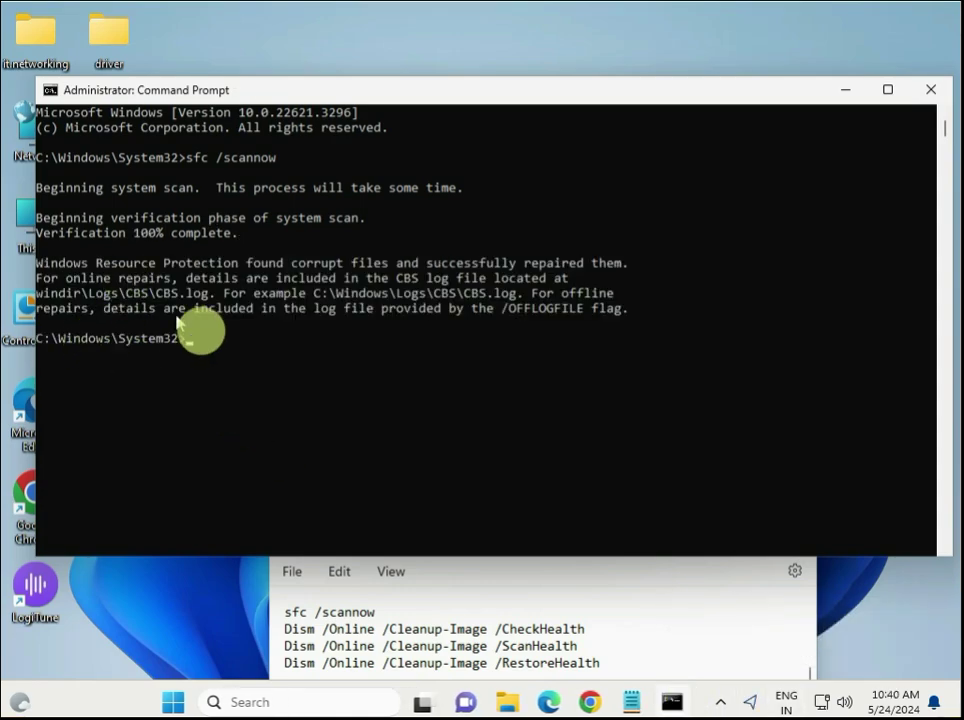
pyautogui.moveTo(284, 629); pyautogui.dragTo(590, 633)
pyautogui.hotkey('ctrl', 'c')
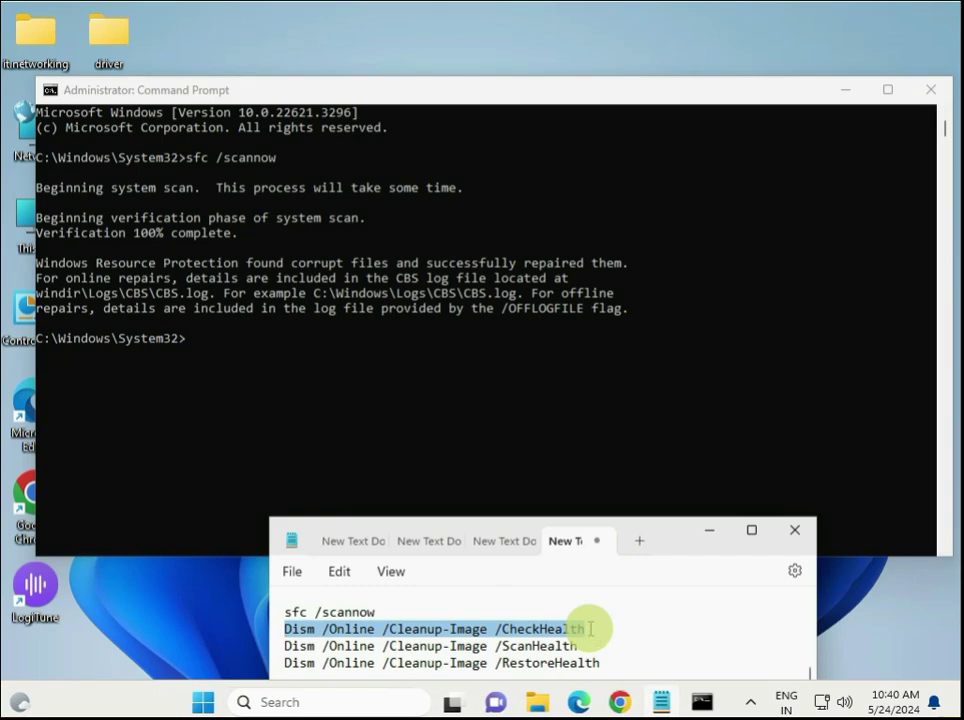
pyautogui.click(192, 340)
pyautogui.hotkey('ctrl', 'v')
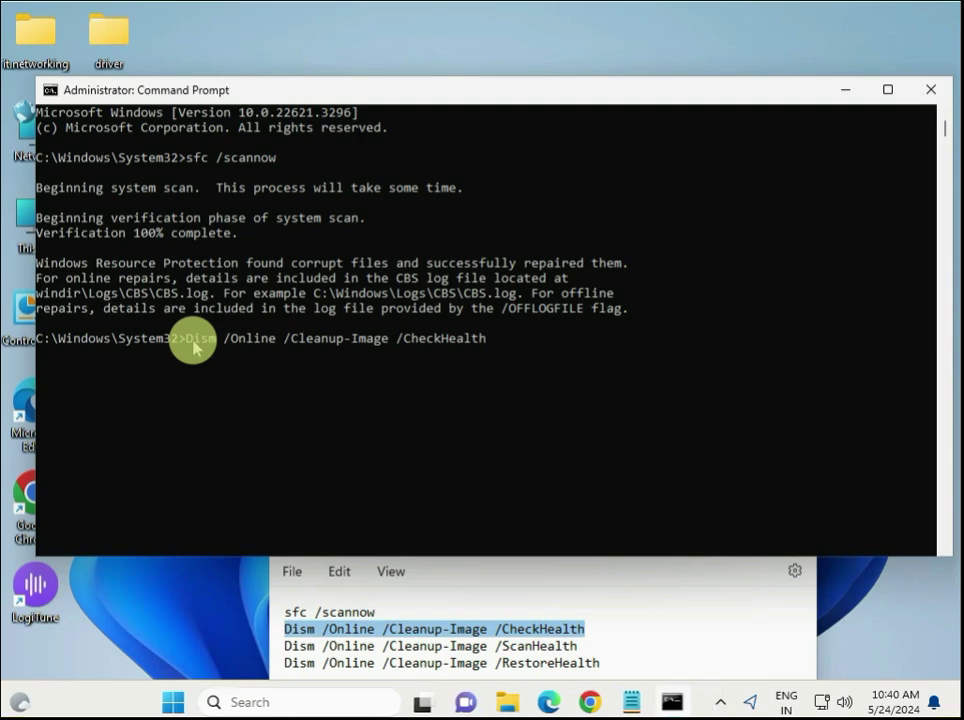
pyautogui.press('Return')
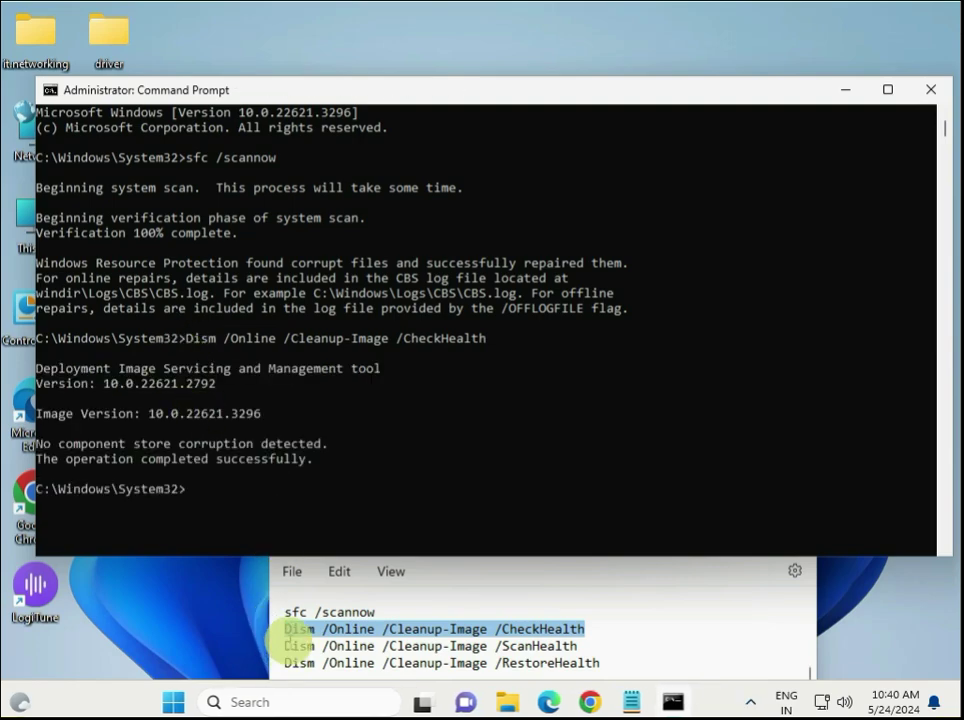
# Copy the Dism /Online /Cleanup-Image /ScanHealth line from Notepad and run it in Command Prompt.
pyautogui.moveTo(285, 646); pyautogui.dragTo(578, 648)
pyautogui.hotkey('ctrl', 'c')
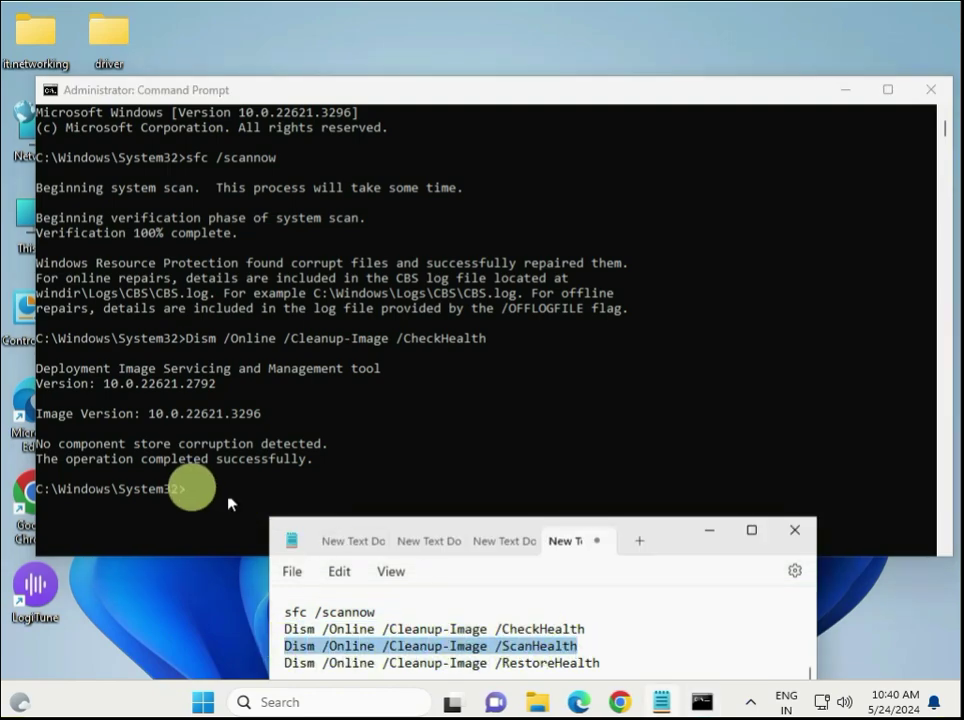
pyautogui.click(186, 493)
pyautogui.hotkey('ctrl', 'v')
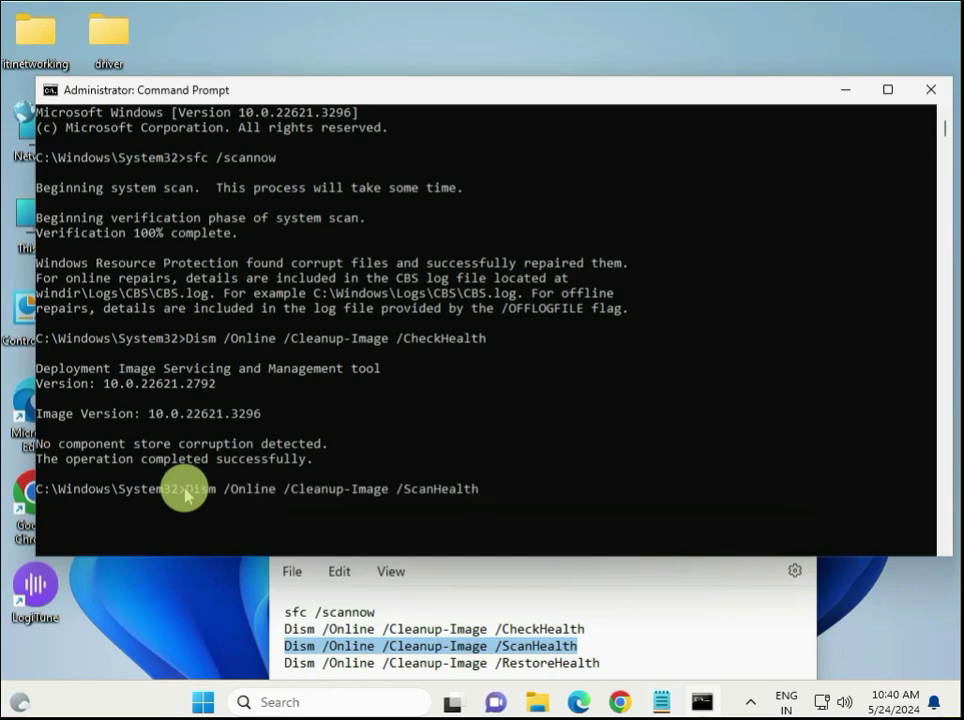
pyautogui.press('Return')
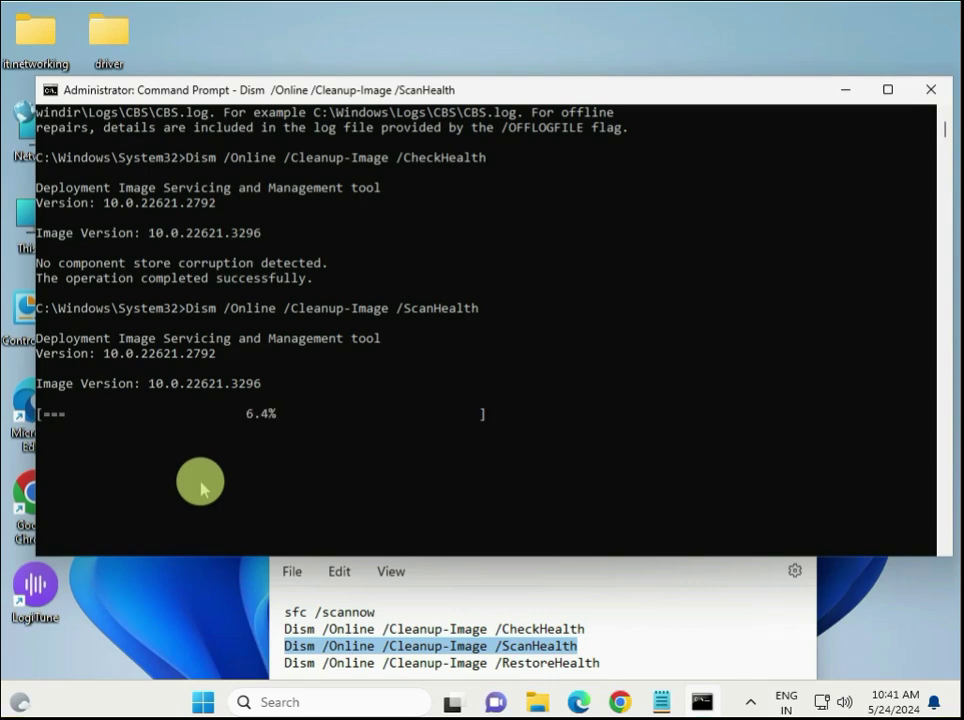
# Copy Dism /Online /Cleanup-Image /RestoreHealth from Notepad, run it in Command Prompt, and check the repair's progress figure.
pyautogui.moveTo(702, 702)
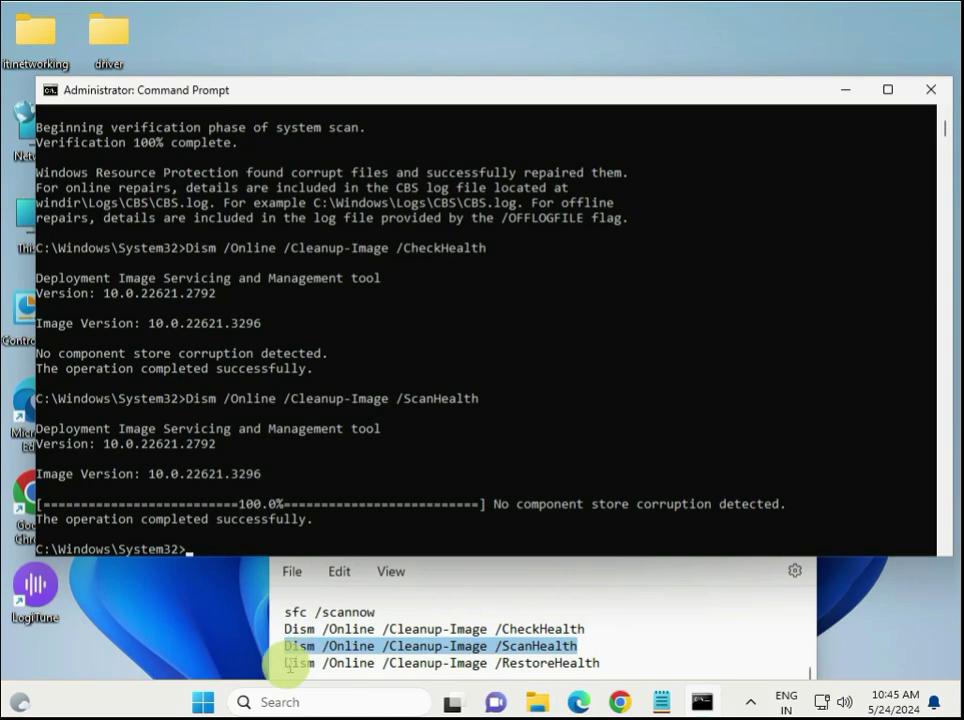
pyautogui.moveTo(285, 663); pyautogui.dragTo(600, 668)
pyautogui.hotkey('ctrl', 'c')
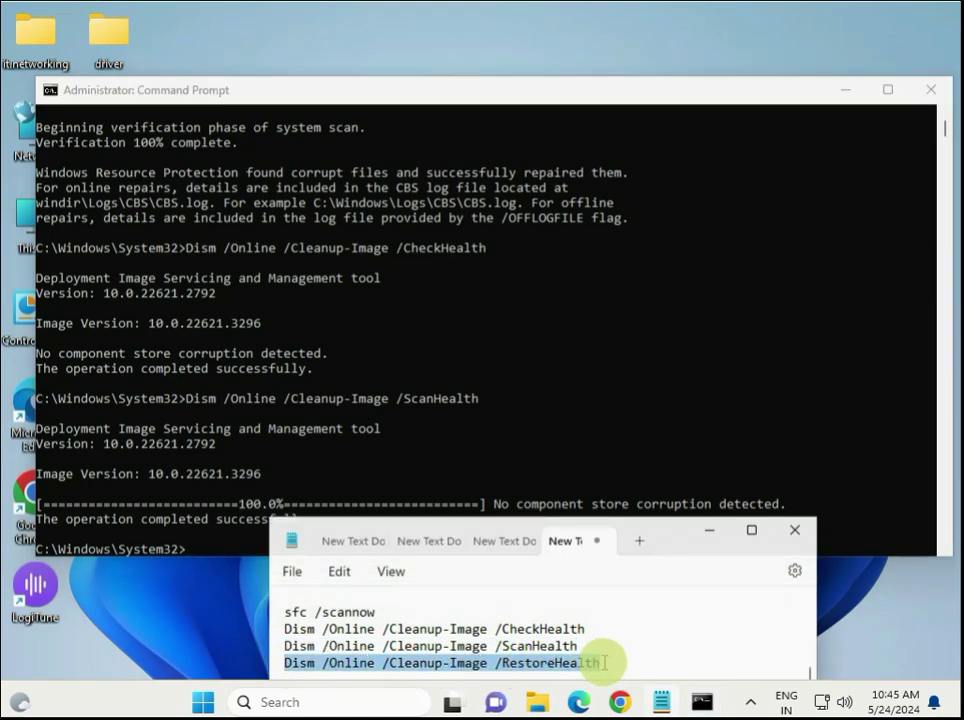
pyautogui.click(193, 550)
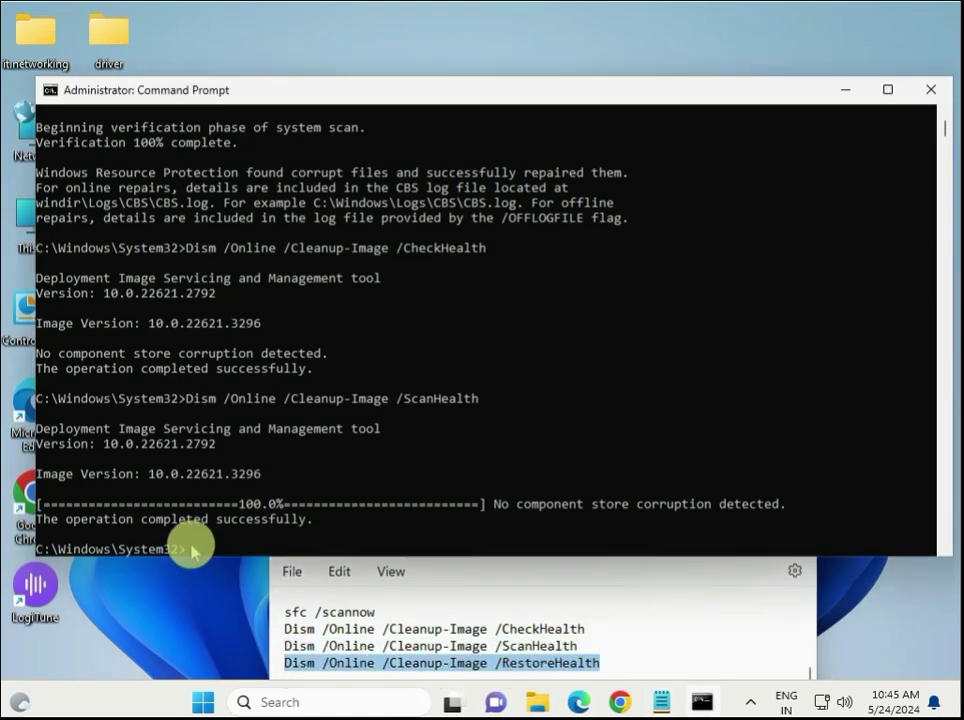
pyautogui.scroll(-4, 190, 550)
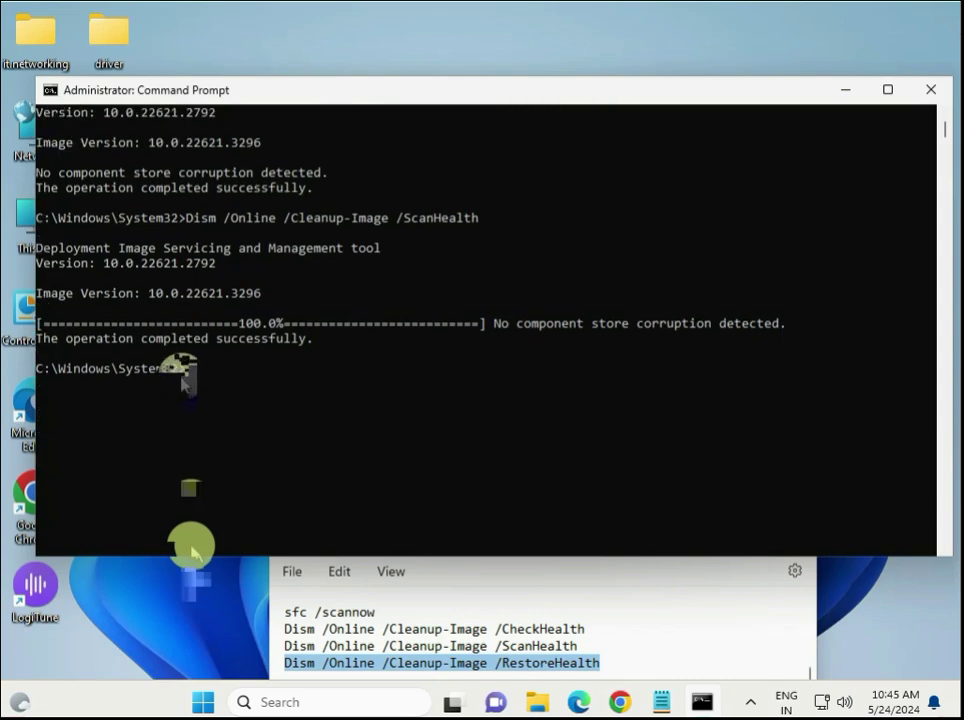
pyautogui.rightClick(189, 377)
pyautogui.press('Return')
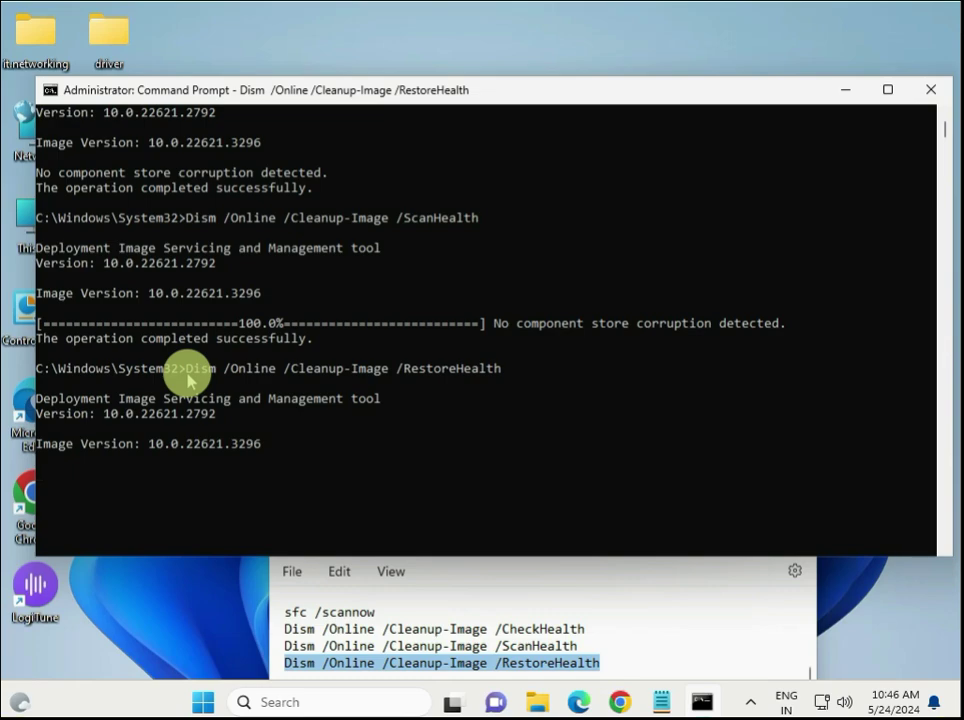
pyautogui.moveTo(661, 702)
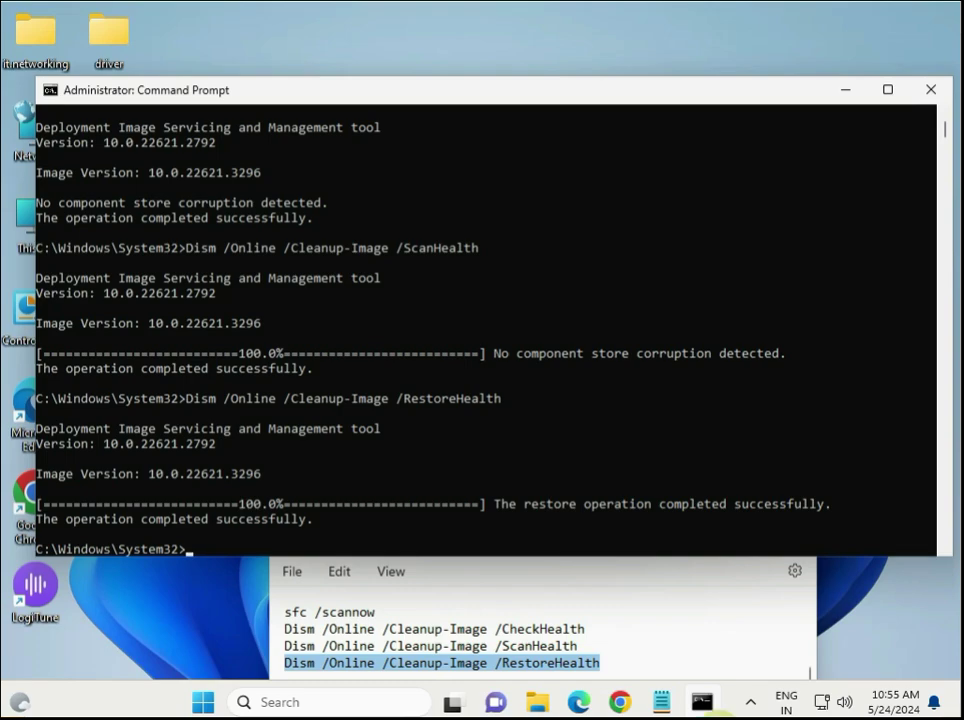
pyautogui.moveTo(238, 505); pyautogui.dragTo(284, 505)
pyautogui.moveTo(702, 702)
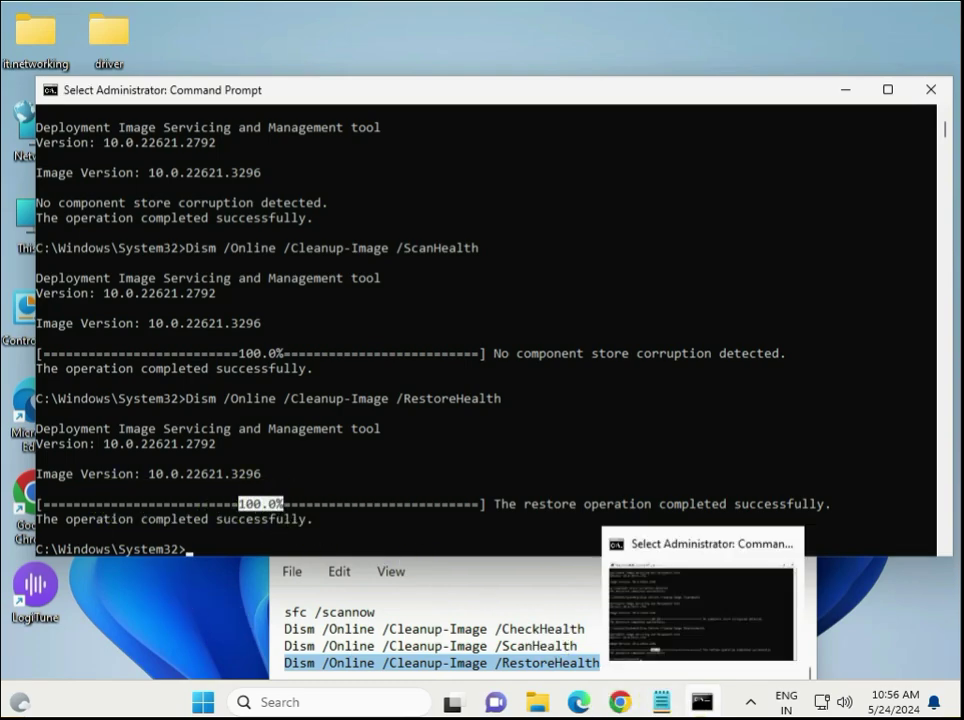